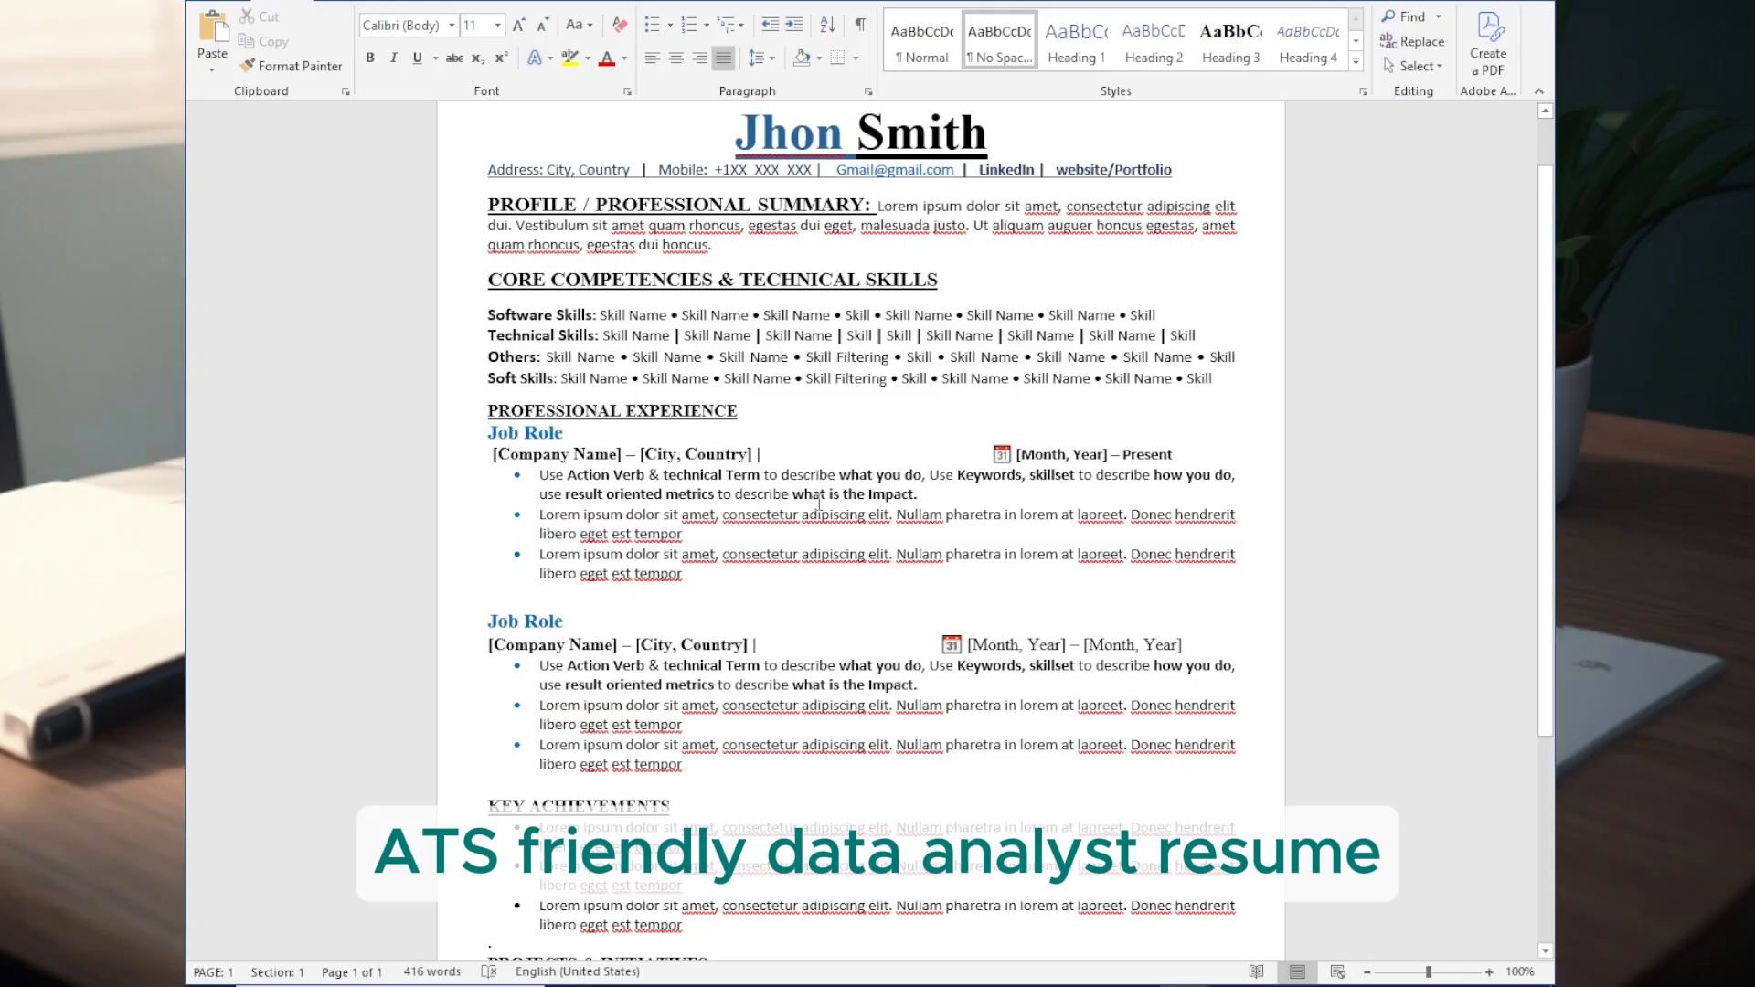
# - Examine the name heading, the contact line and the LinkedIn entry in the resume header
pyautogui.moveTo(737, 135); pyautogui.dragTo(979, 134)
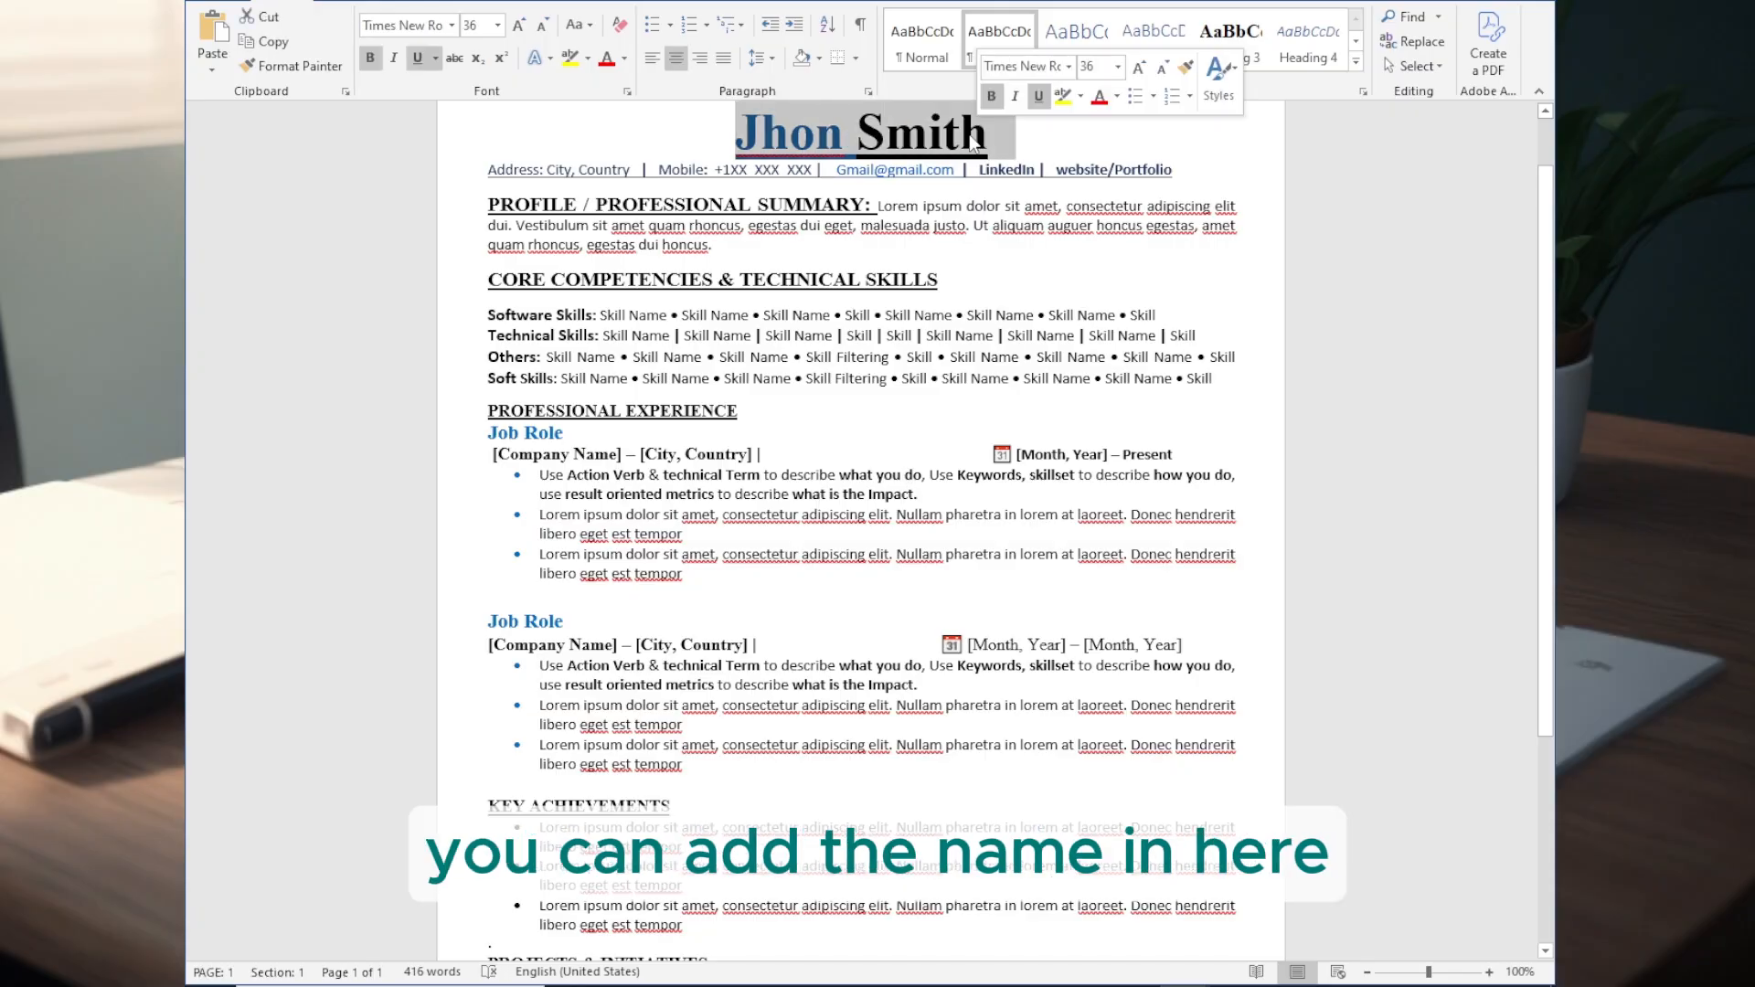
pyautogui.moveTo(489, 171); pyautogui.dragTo(1126, 190)
pyautogui.moveTo(978, 171); pyautogui.dragTo(1018, 173)
pyautogui.click(1028, 174)
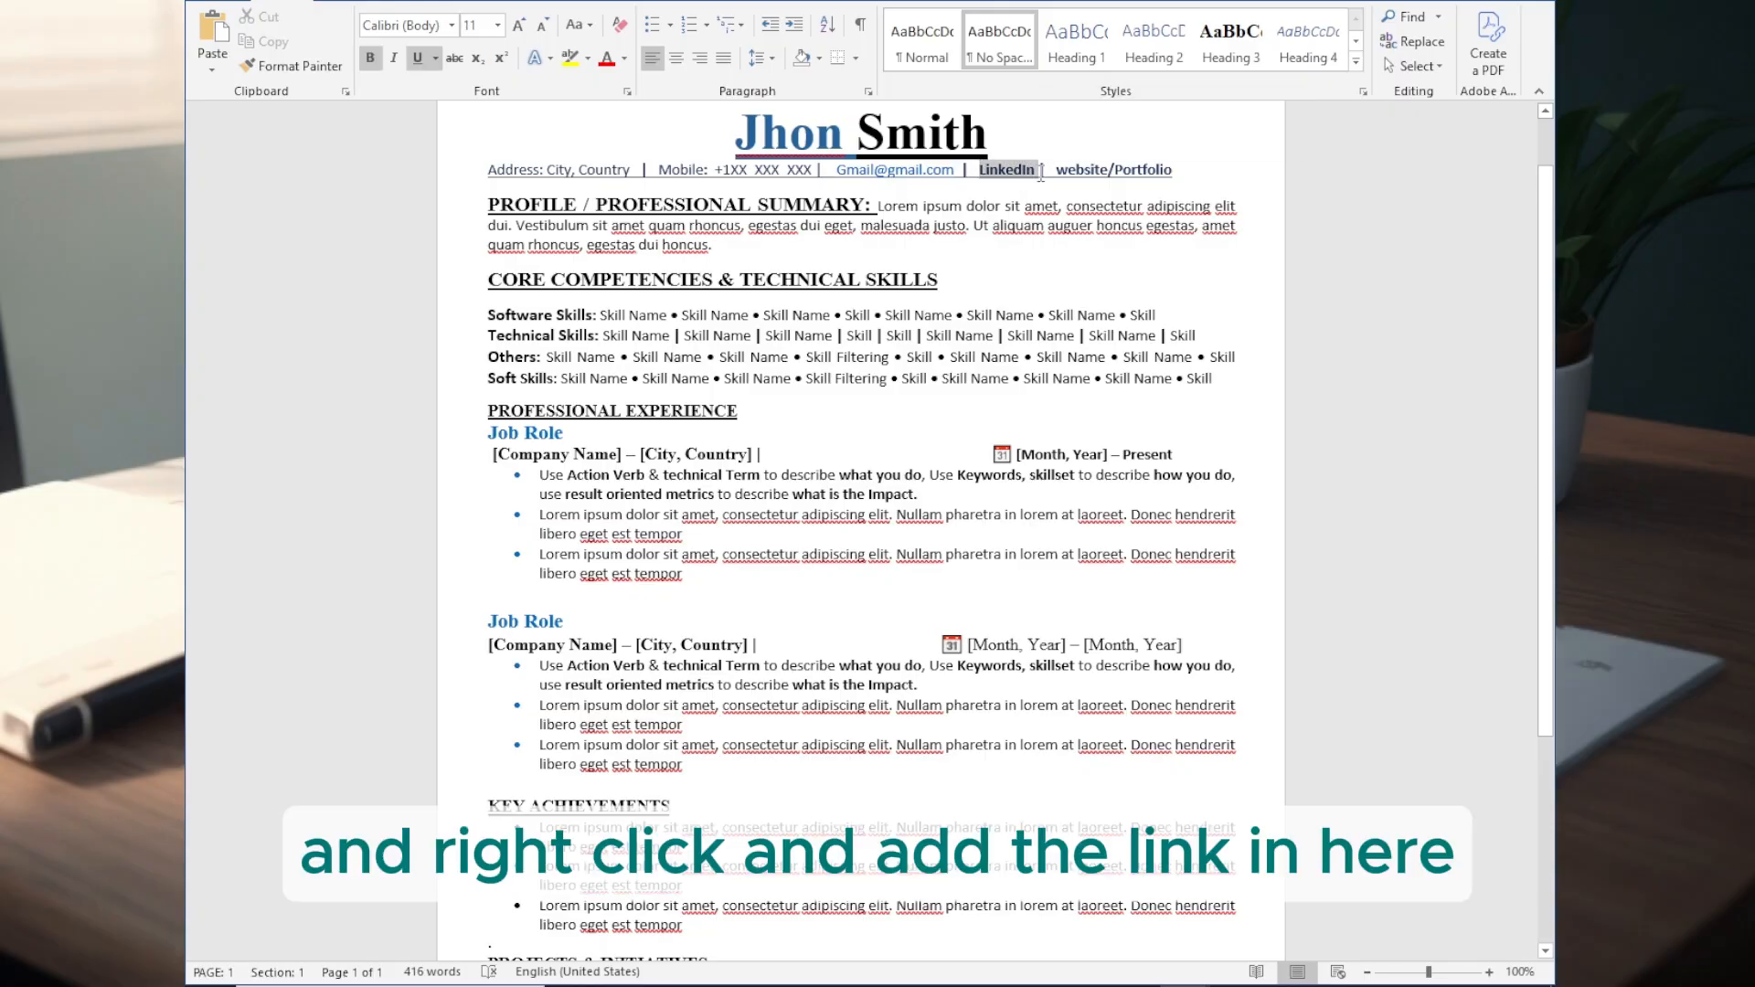
pyautogui.rightClick(1024, 170)
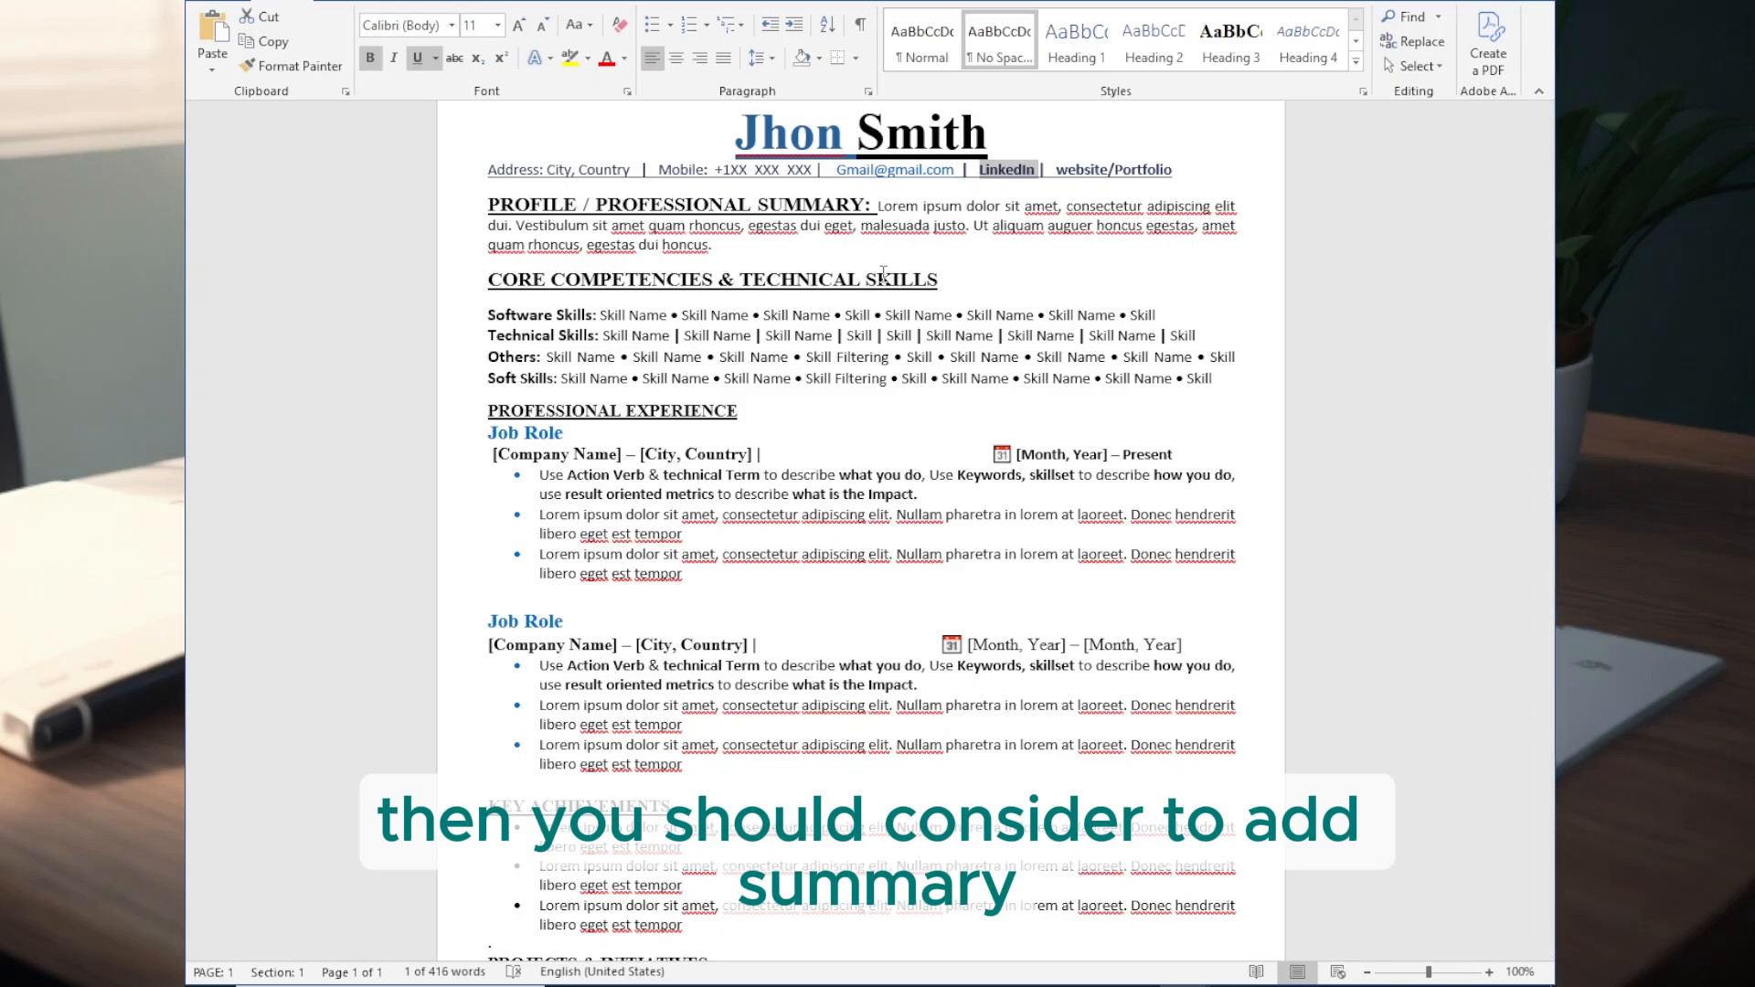
# - Replace the placeholder professional summary with the copied "Analytical and detail-oriented Data Analyst" paragraph
pyautogui.moveTo(877, 207); pyautogui.dragTo(713, 245)
pyautogui.write('Analytical and detail-oriented Data Analyst with [X+] years of experience collecting, cleaning, analyzing, and interpreting data to support business decision-making. Strong ability to transform raw data into actionable insights through dashboards, reports, and visualizations. Proficient in data tools, statistical analysis, and cross-functional collaboration to improve operational and strategic outcomes.')
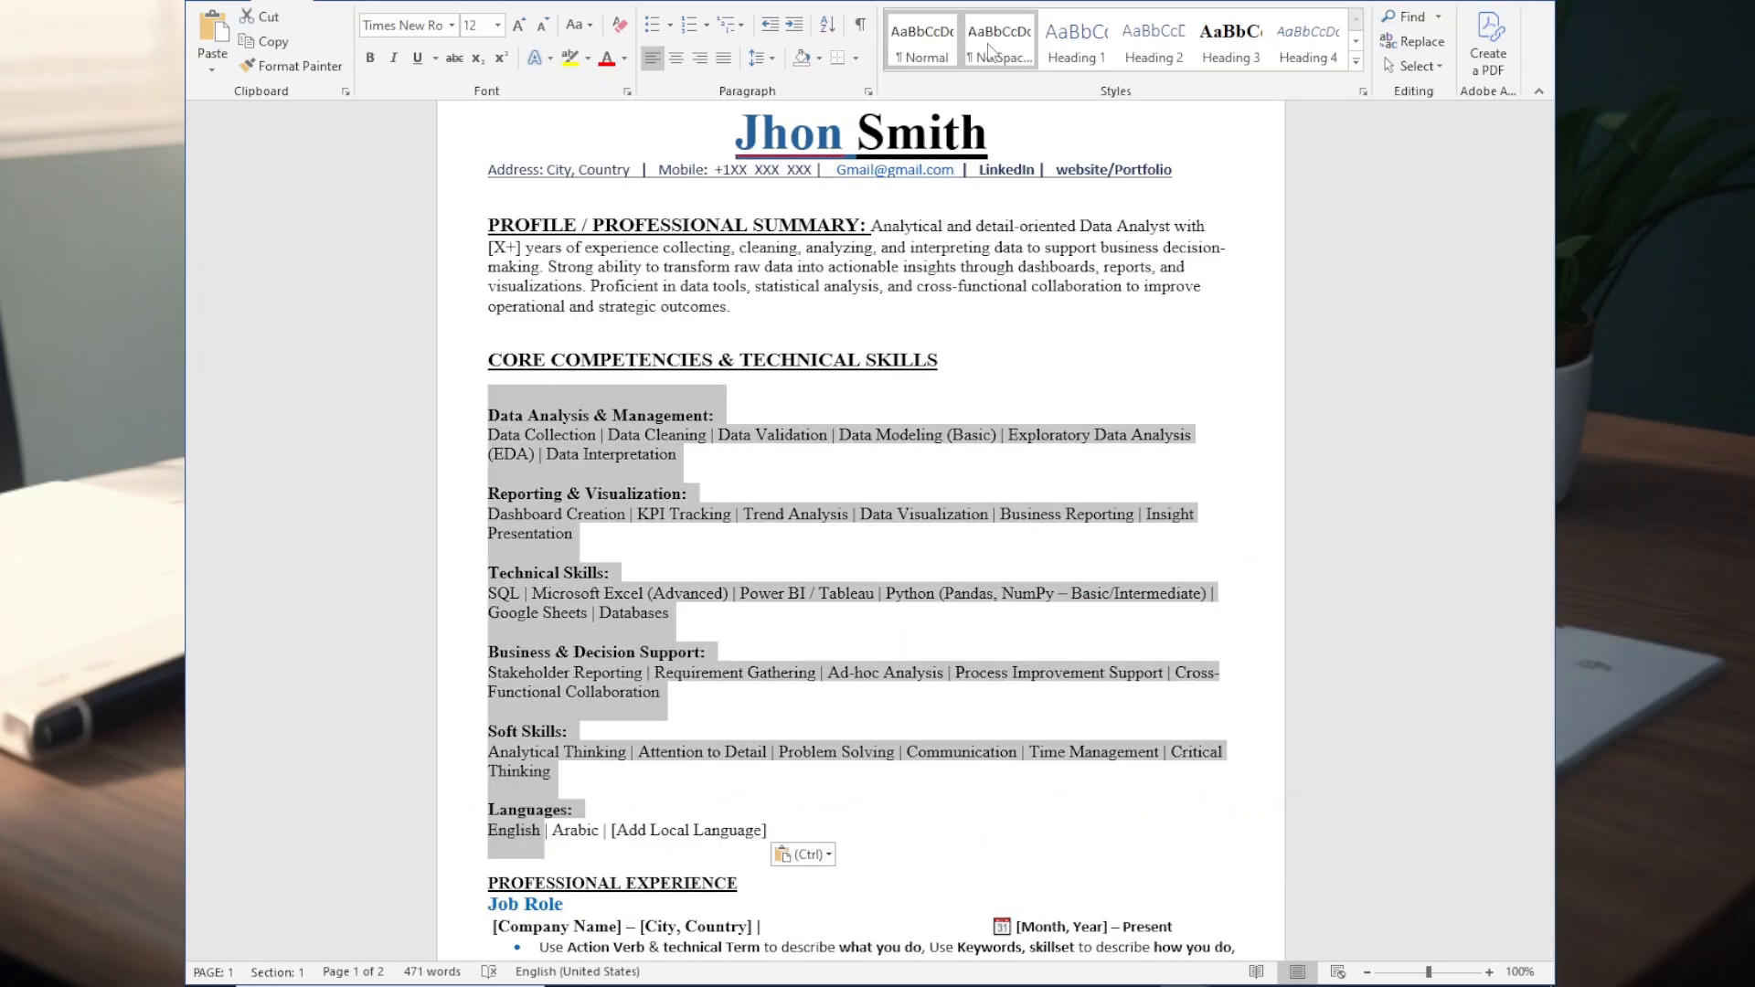
# - Apply the No Spacing style to the skills text and join each category label, from Data Analysis & Management to Languages, with its skill list
pyautogui.click(989, 52)
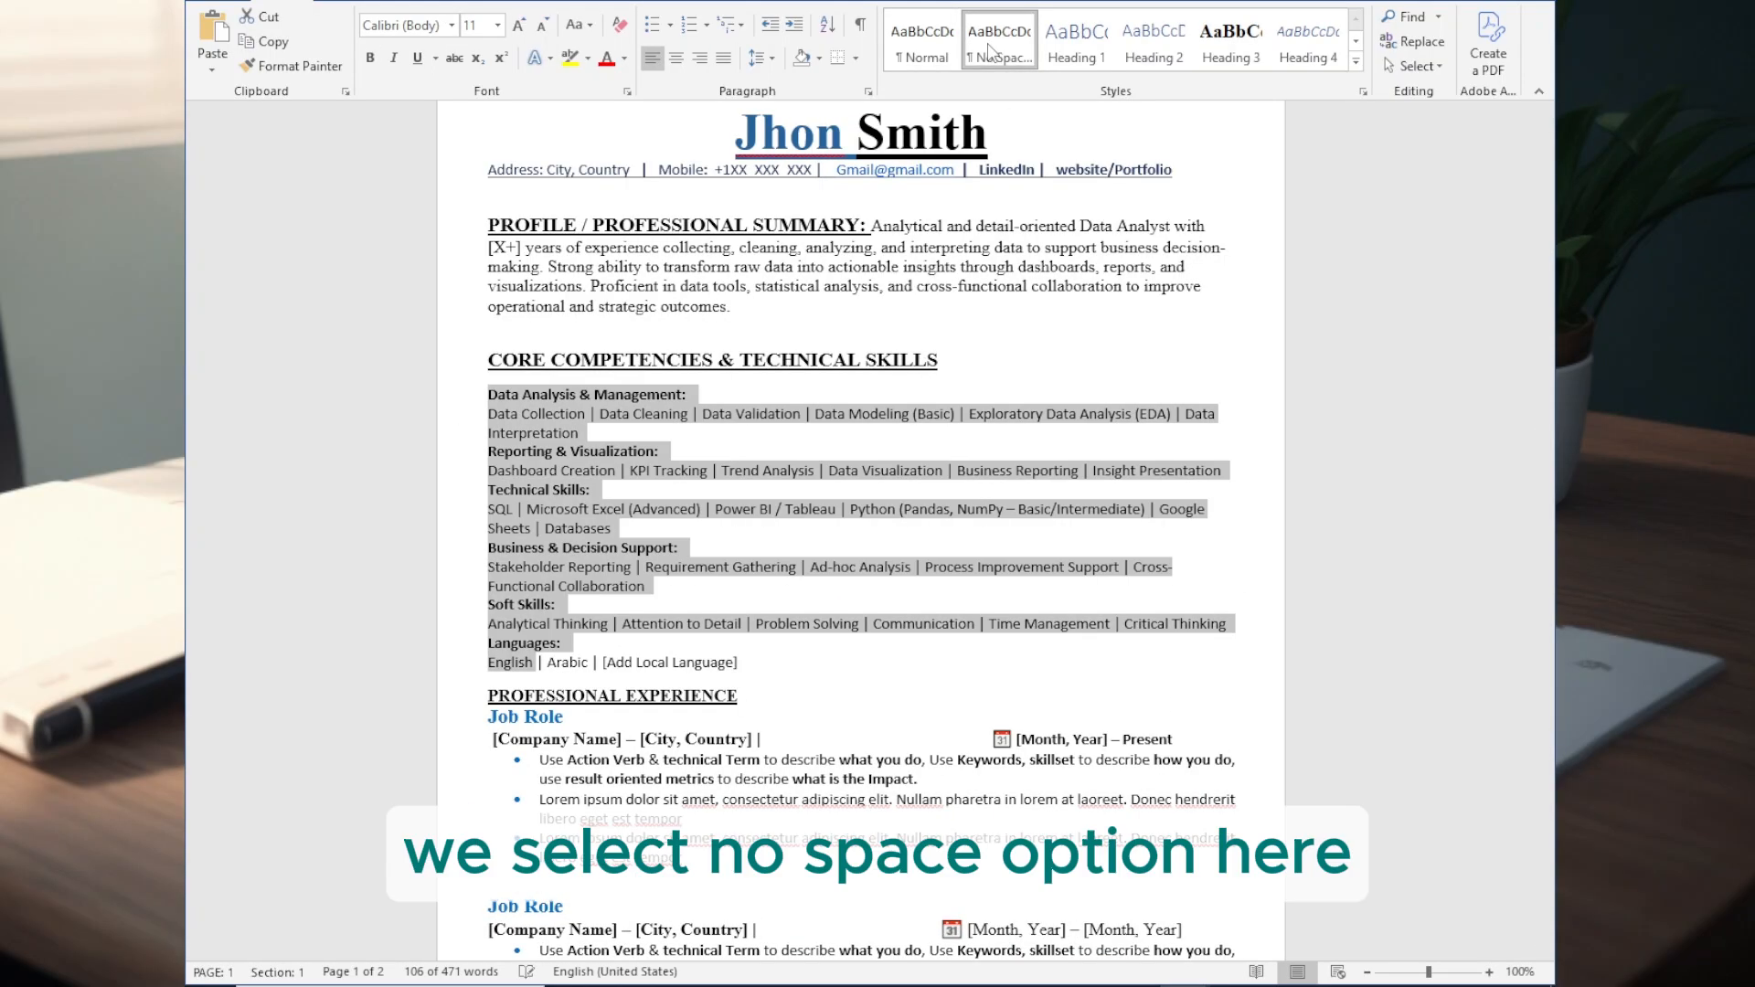
pyautogui.click(493, 417)
pyautogui.press('BackSpace')
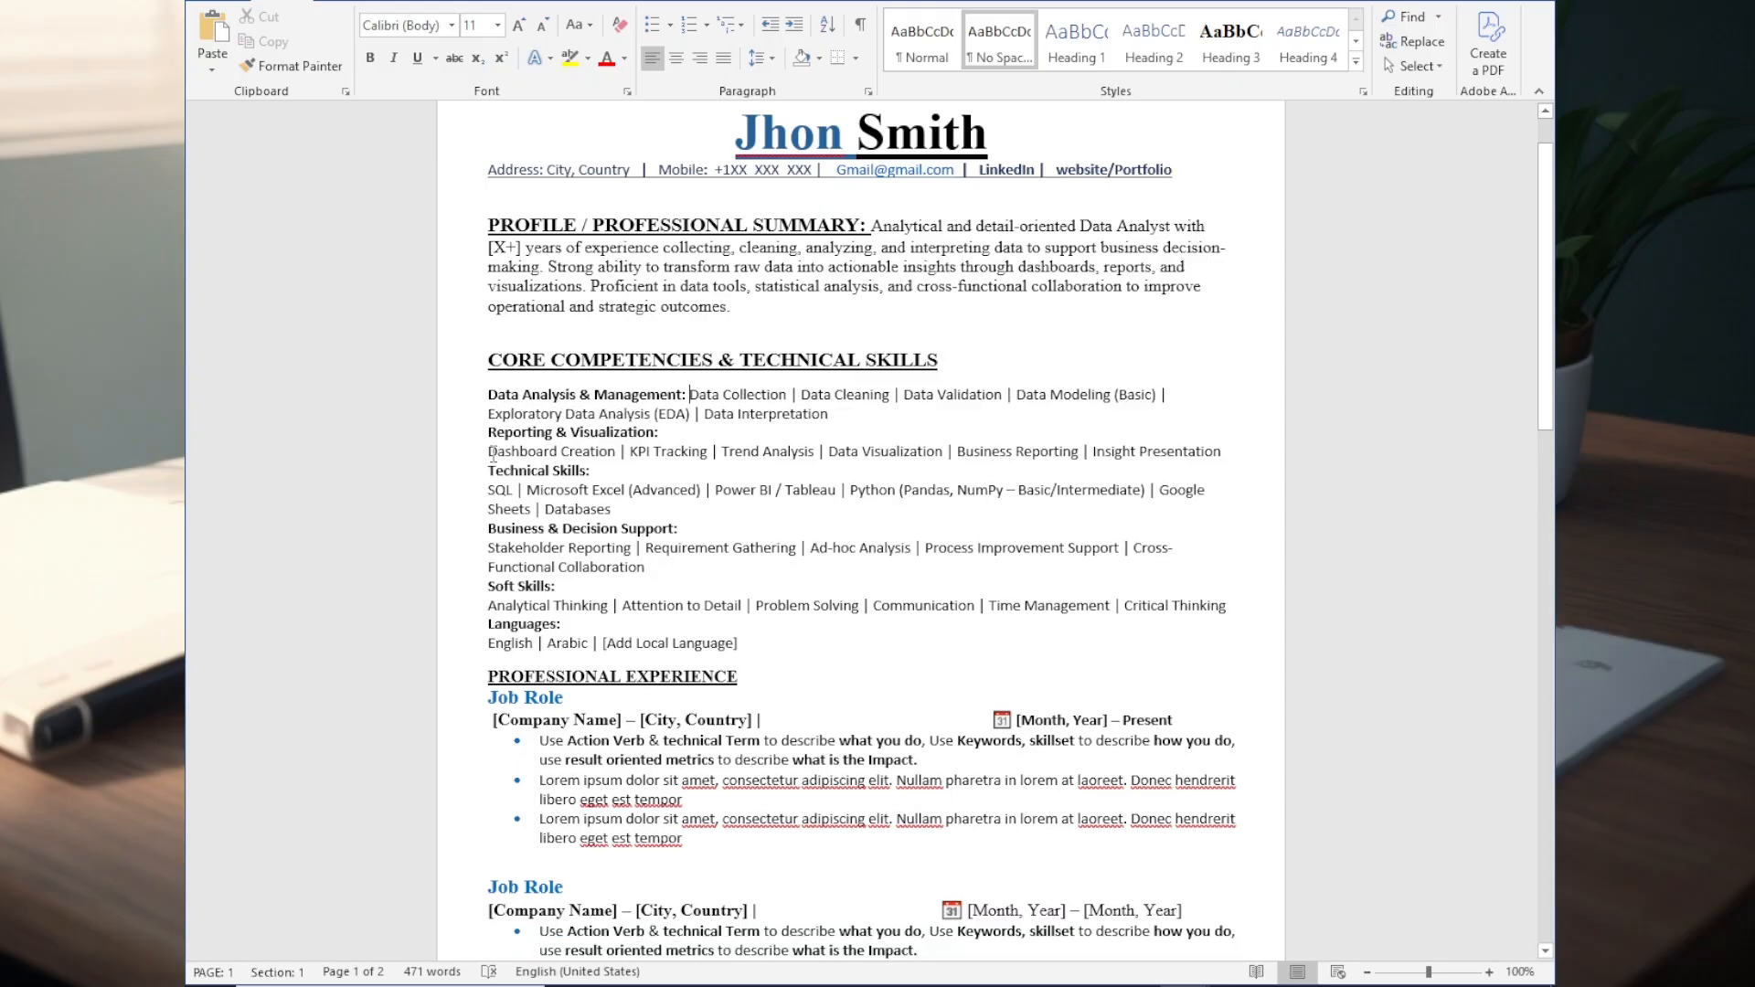
pyautogui.click(492, 452)
pyautogui.press('BackSpace')
pyautogui.click(492, 490)
pyautogui.press('BackSpace')
pyautogui.click(492, 526)
pyautogui.press('BackSpace')
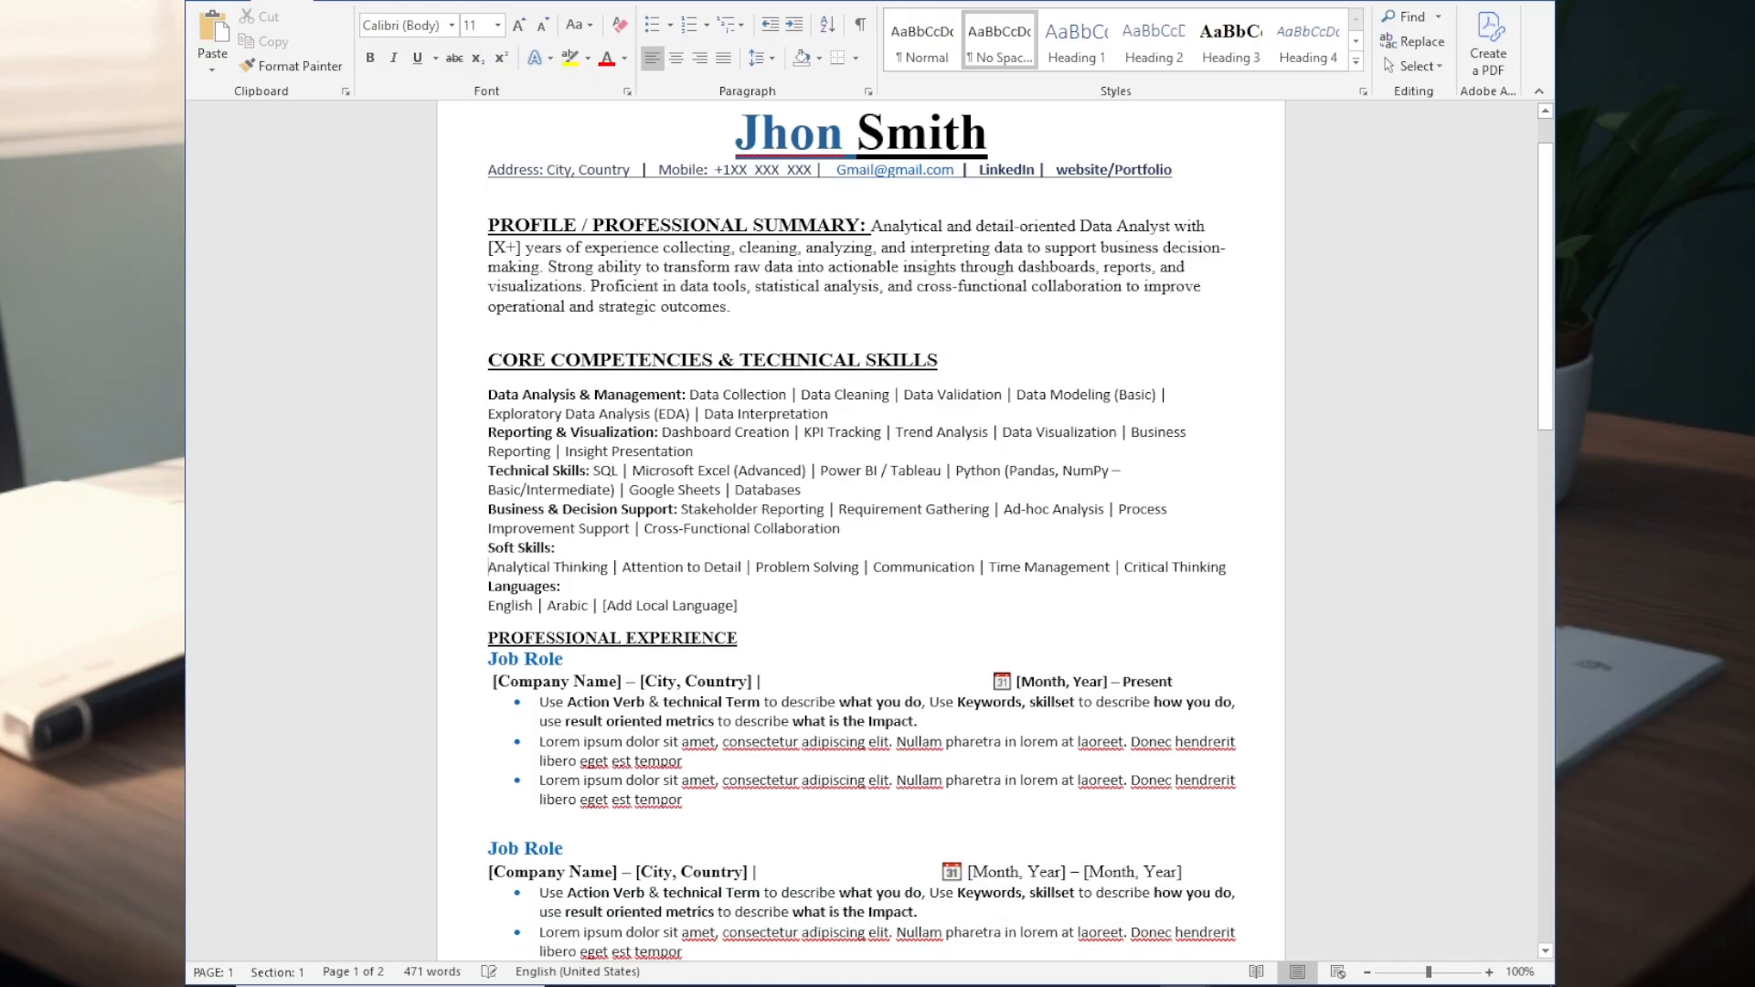
pyautogui.press('BackSpace')
pyautogui.click(491, 605)
pyautogui.press('BackSpace')
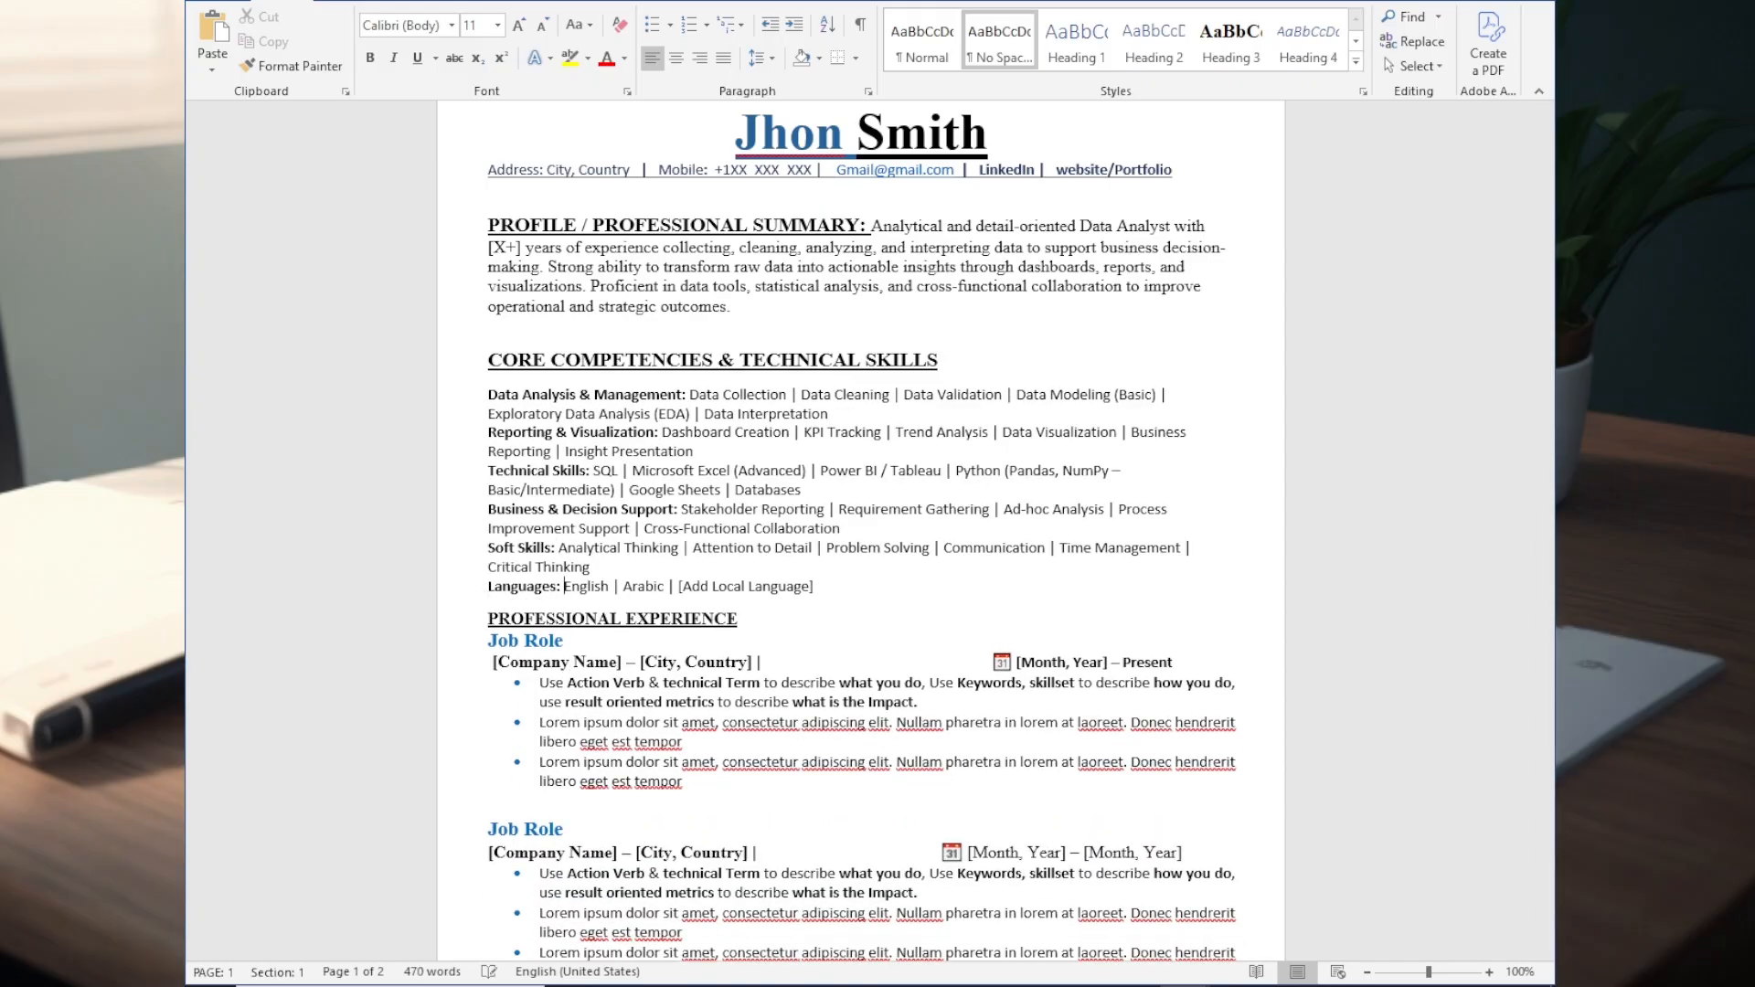
# - Delete the Languages line from the core competencies section and justify the remaining skill lines
pyautogui.moveTo(816, 588); pyautogui.dragTo(501, 595)
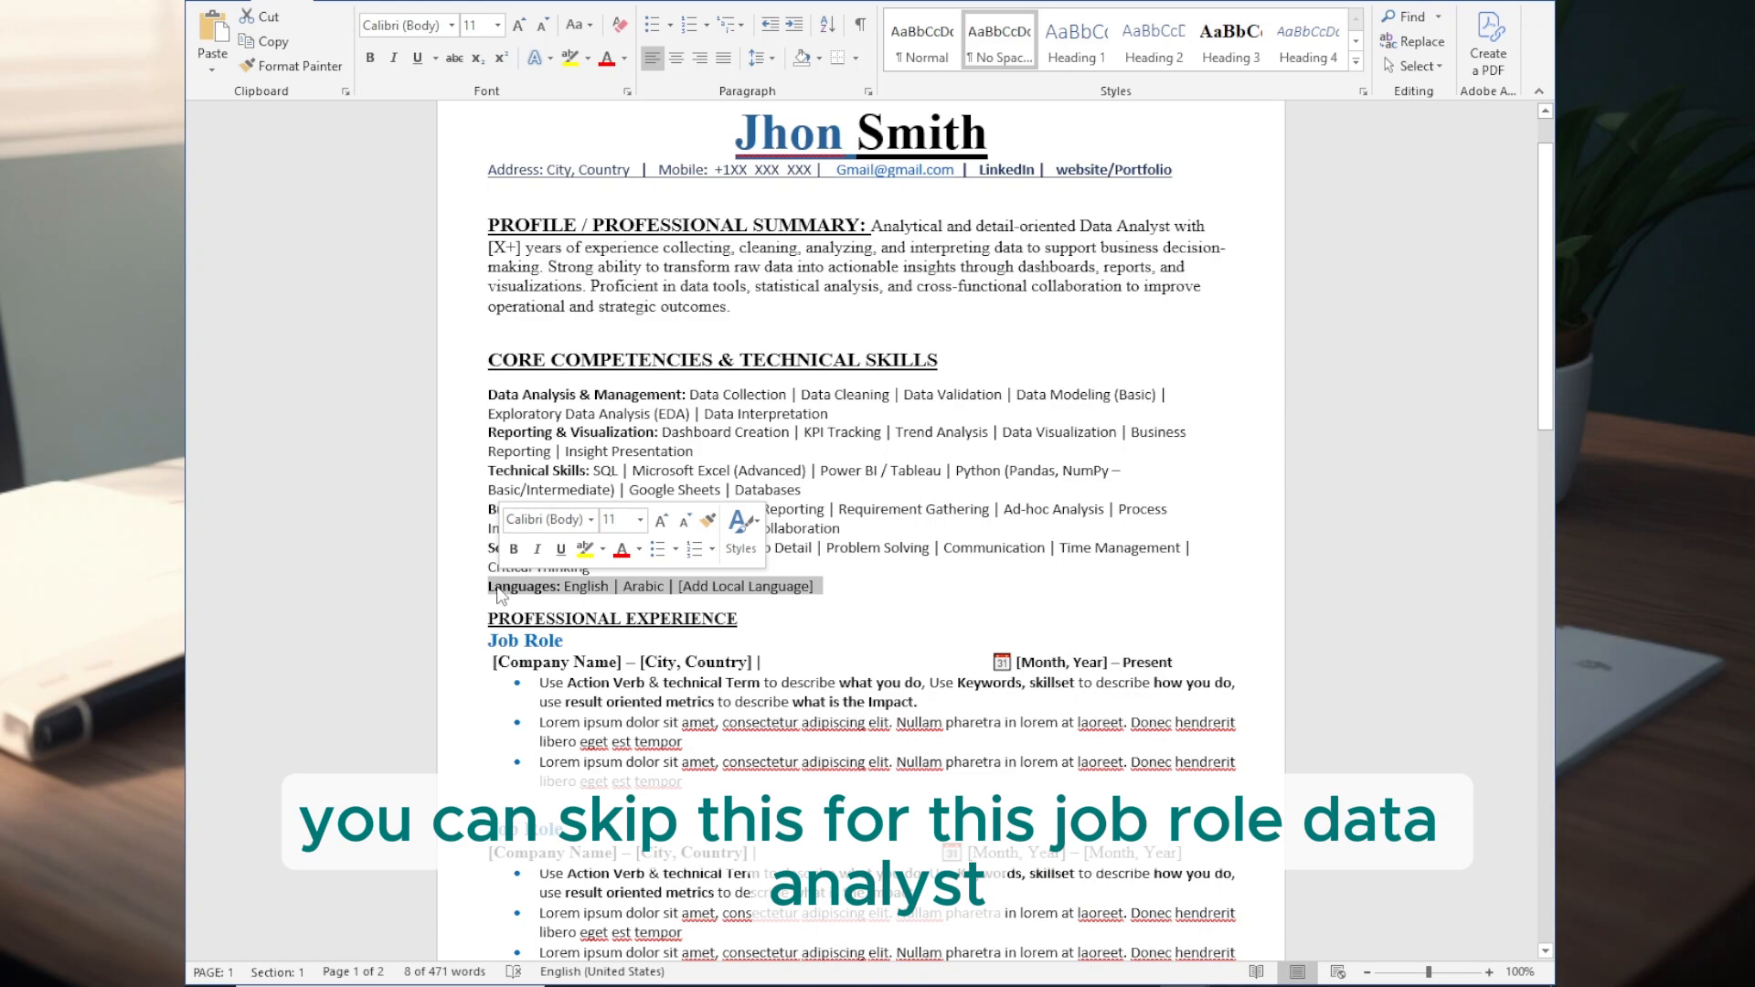
pyautogui.press('BackSpace')
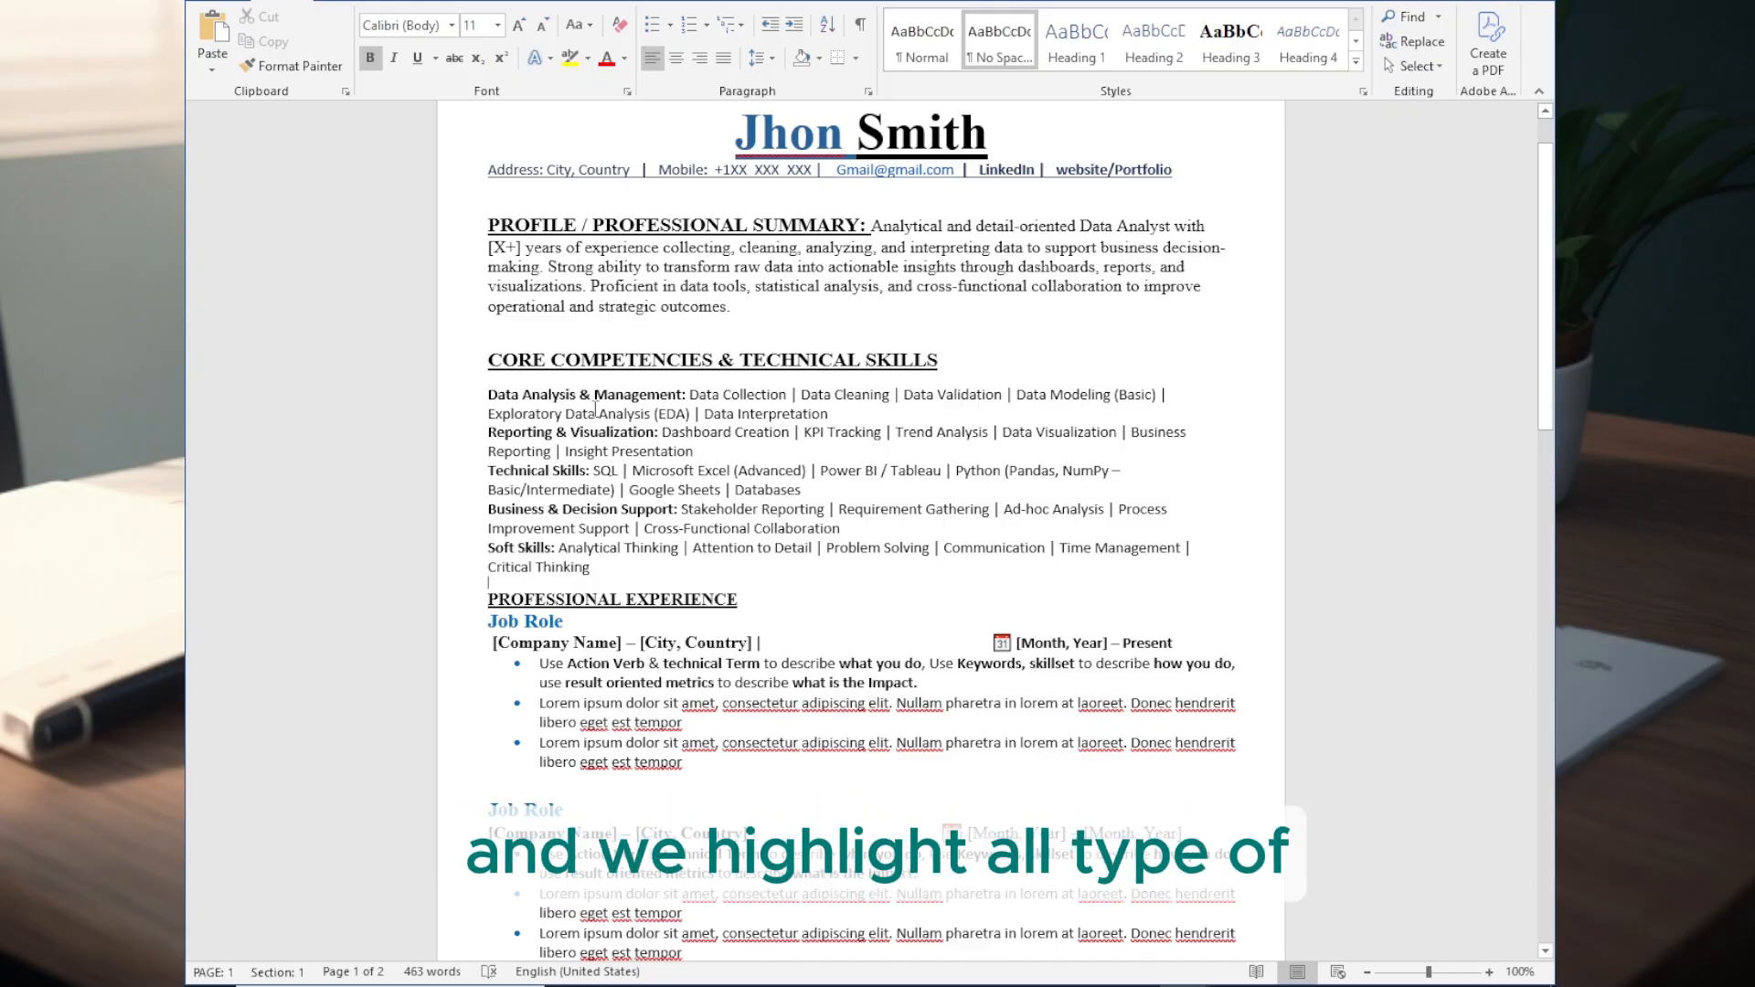
pyautogui.moveTo(589, 569); pyautogui.dragTo(488, 394)
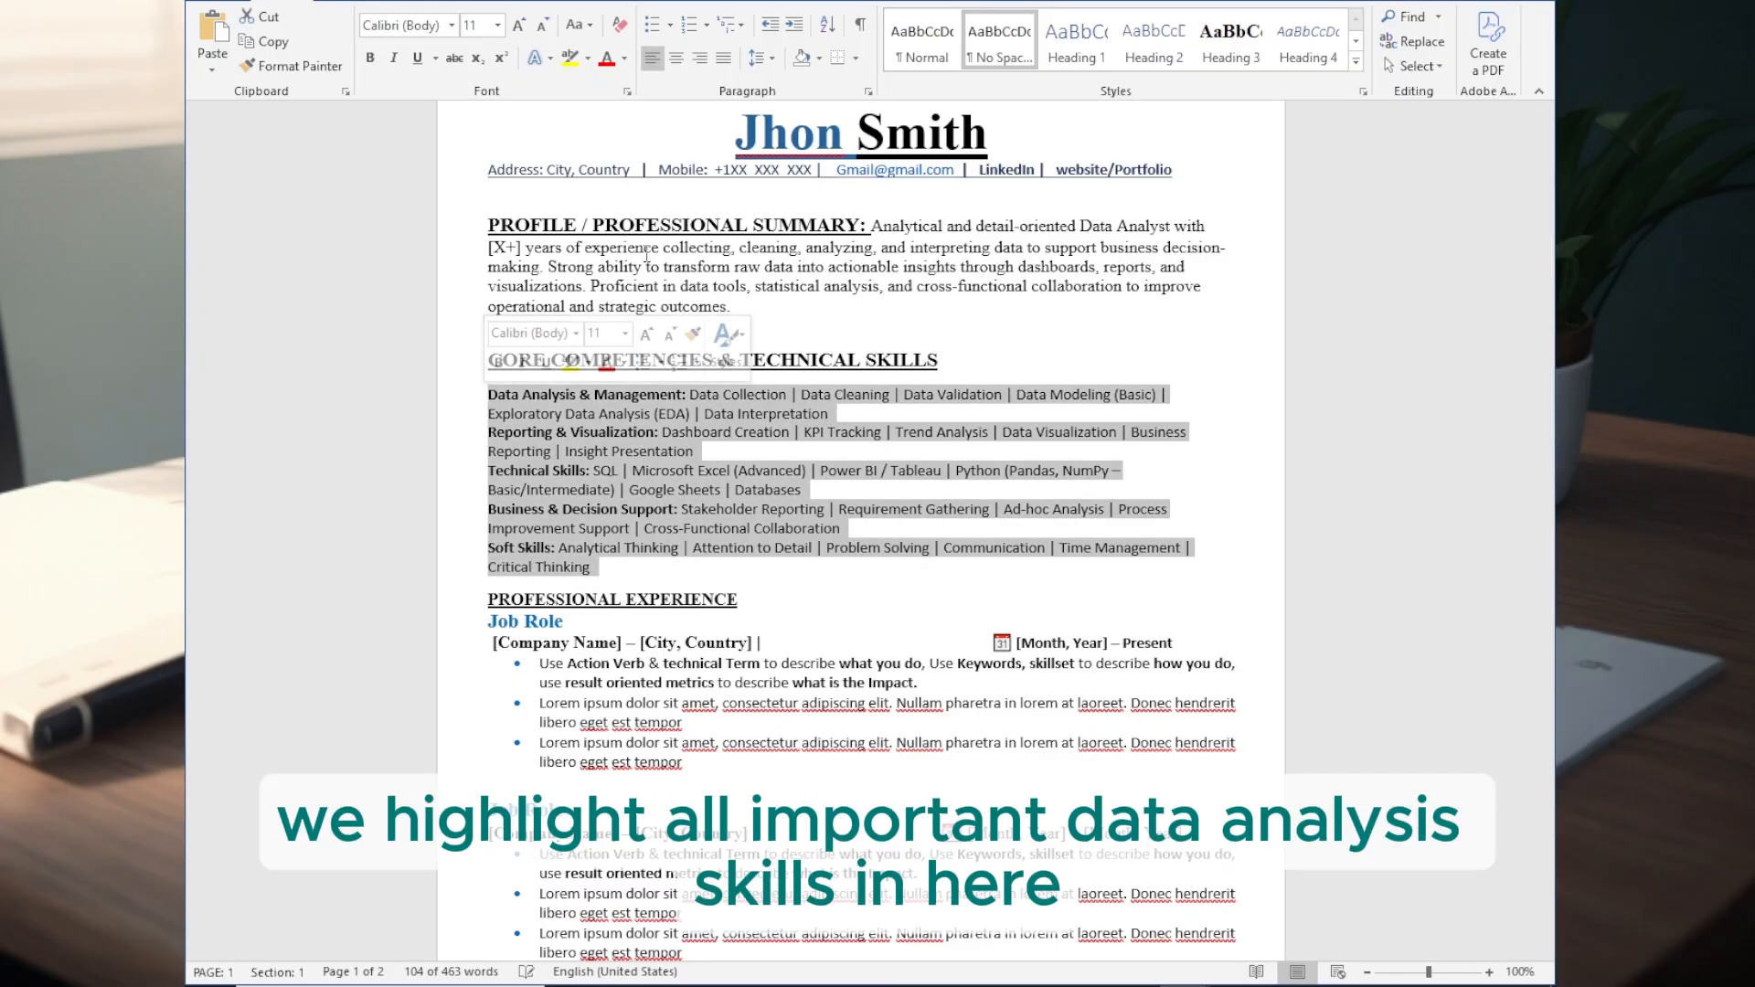
pyautogui.click(724, 60)
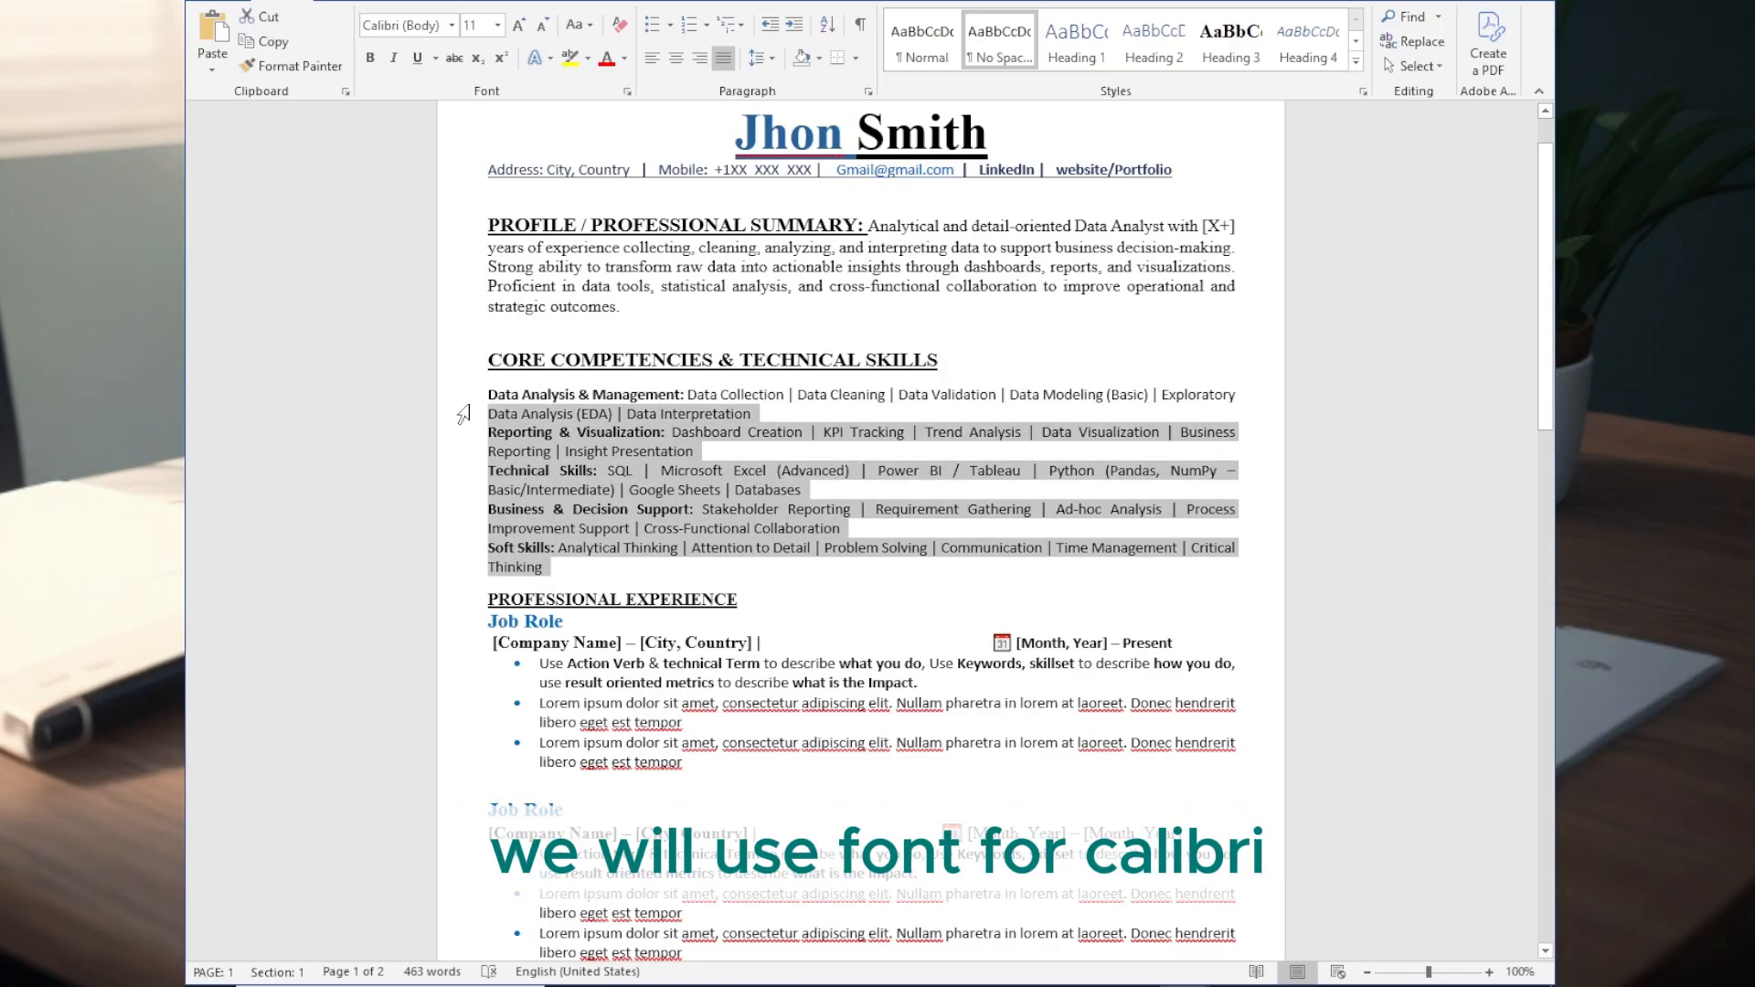
# - Set the skills text to Times New Roman and remove Critical Thinking from the Soft Skills line
pyautogui.moveTo(759, 416); pyautogui.dragTo(549, 569)
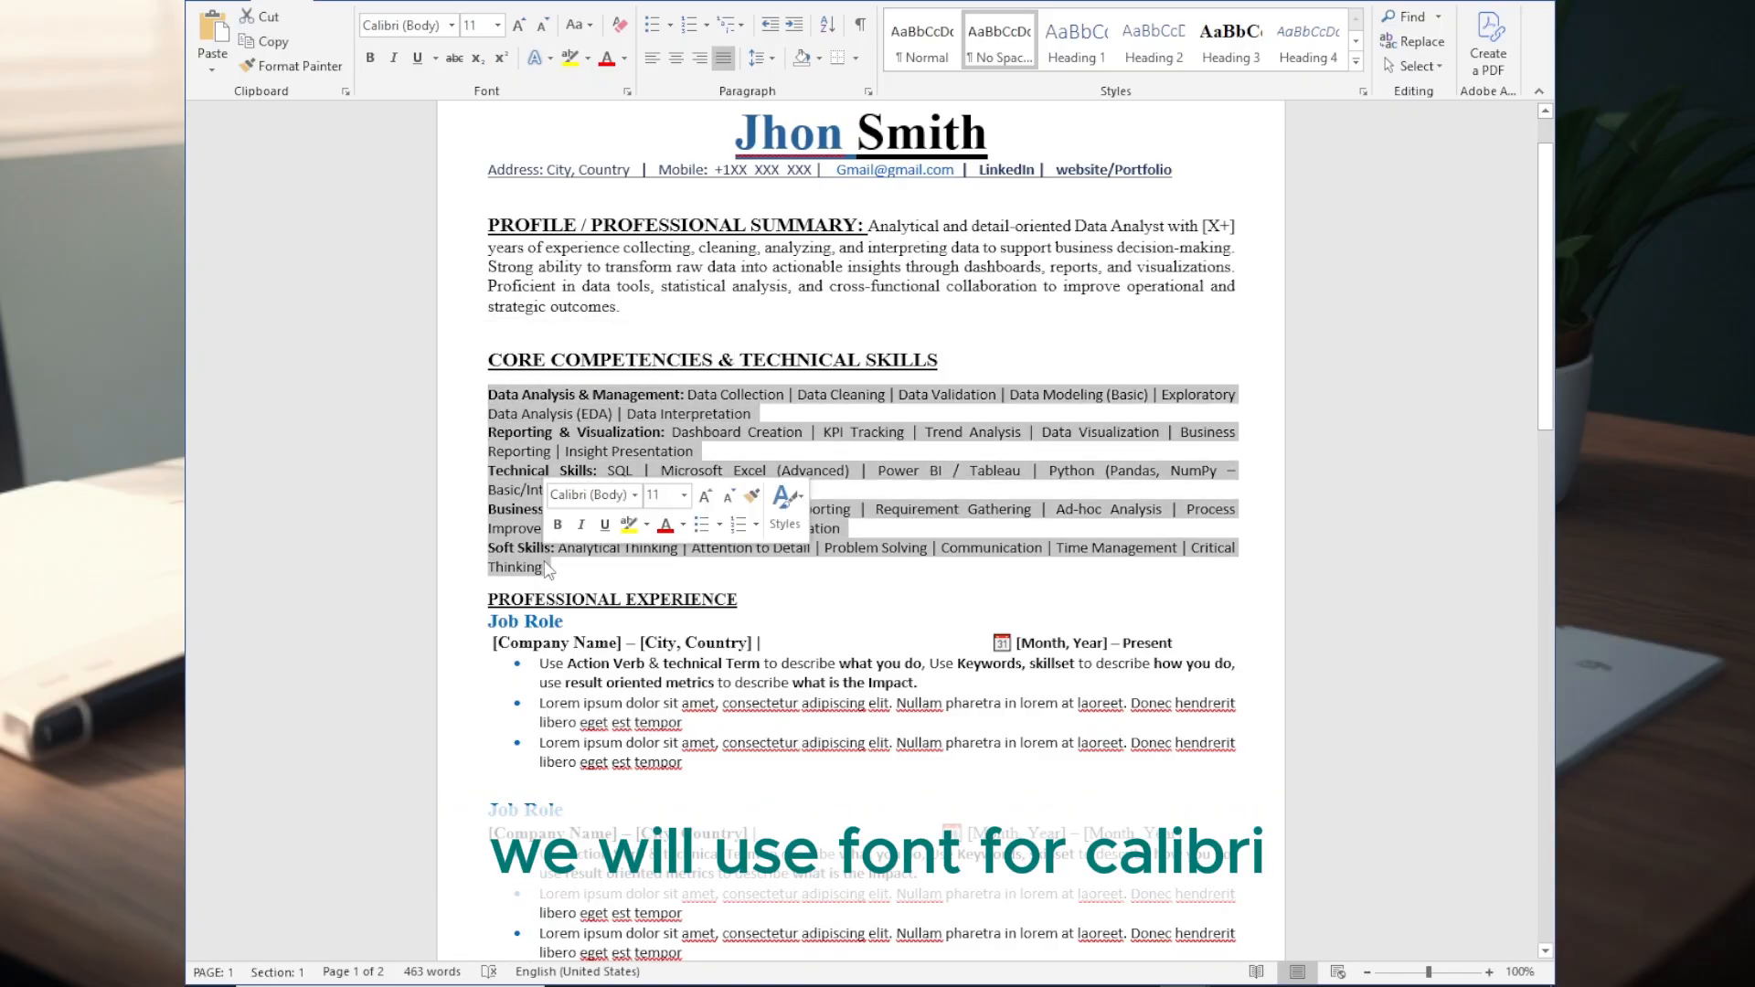
pyautogui.click(451, 26)
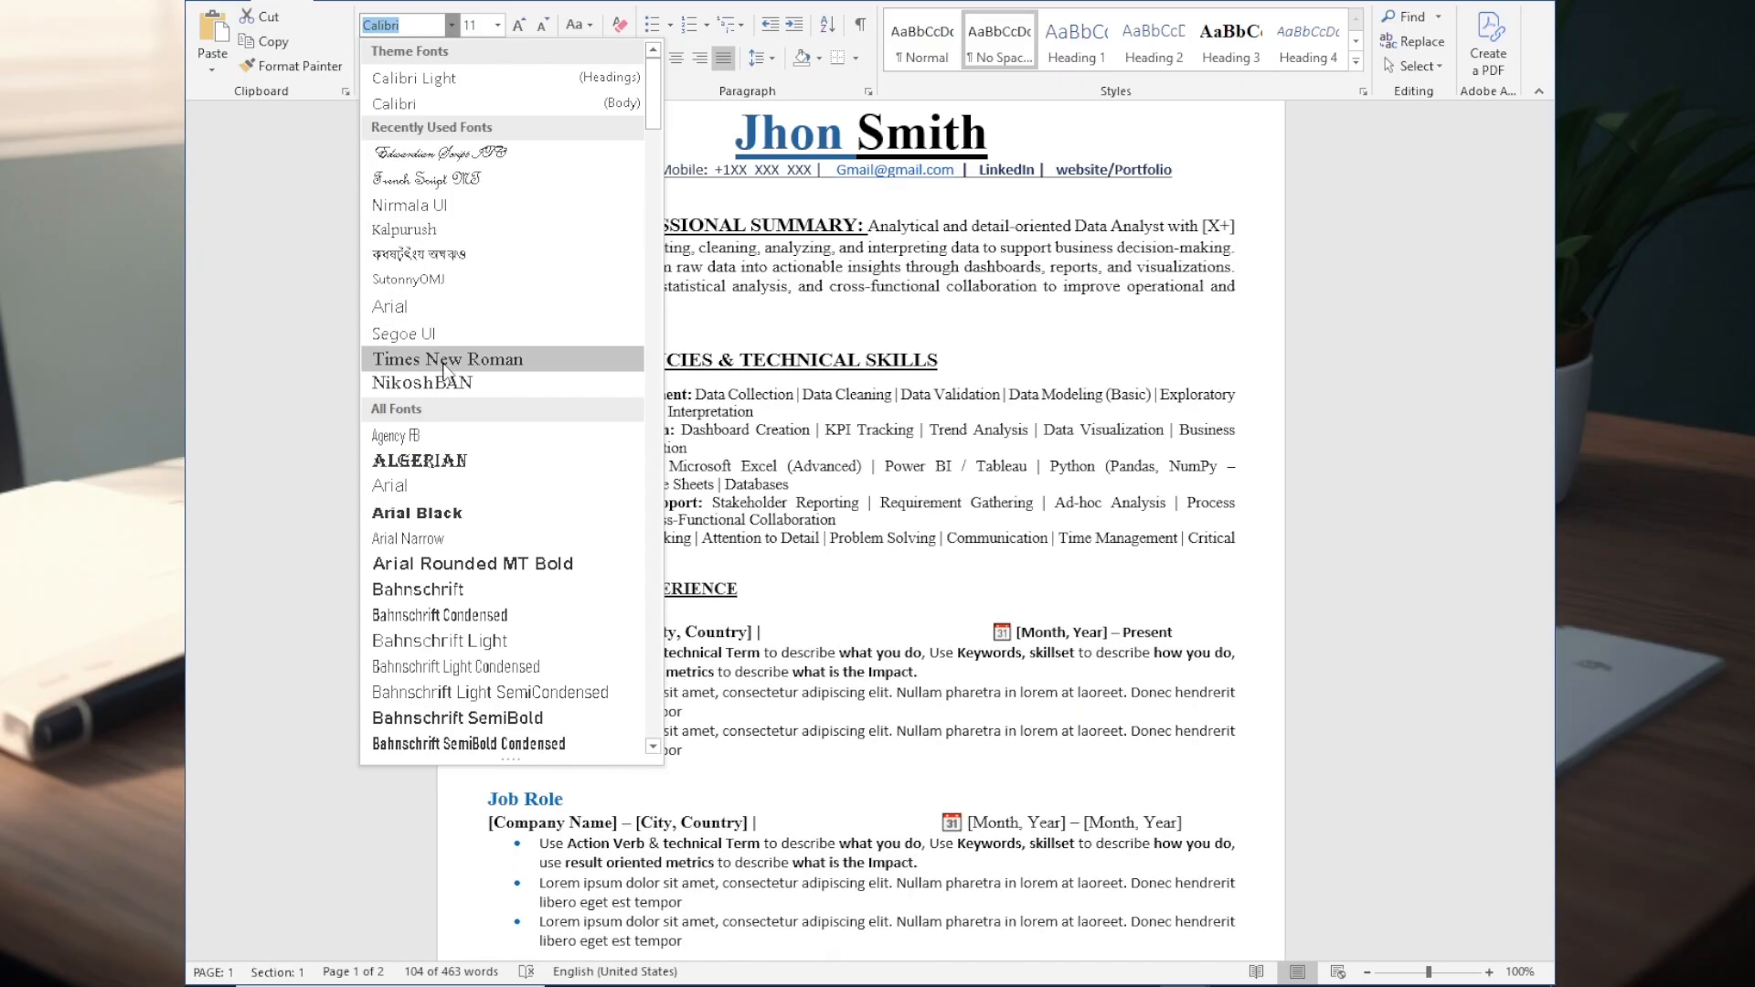
pyautogui.click(445, 359)
pyautogui.click(1113, 539)
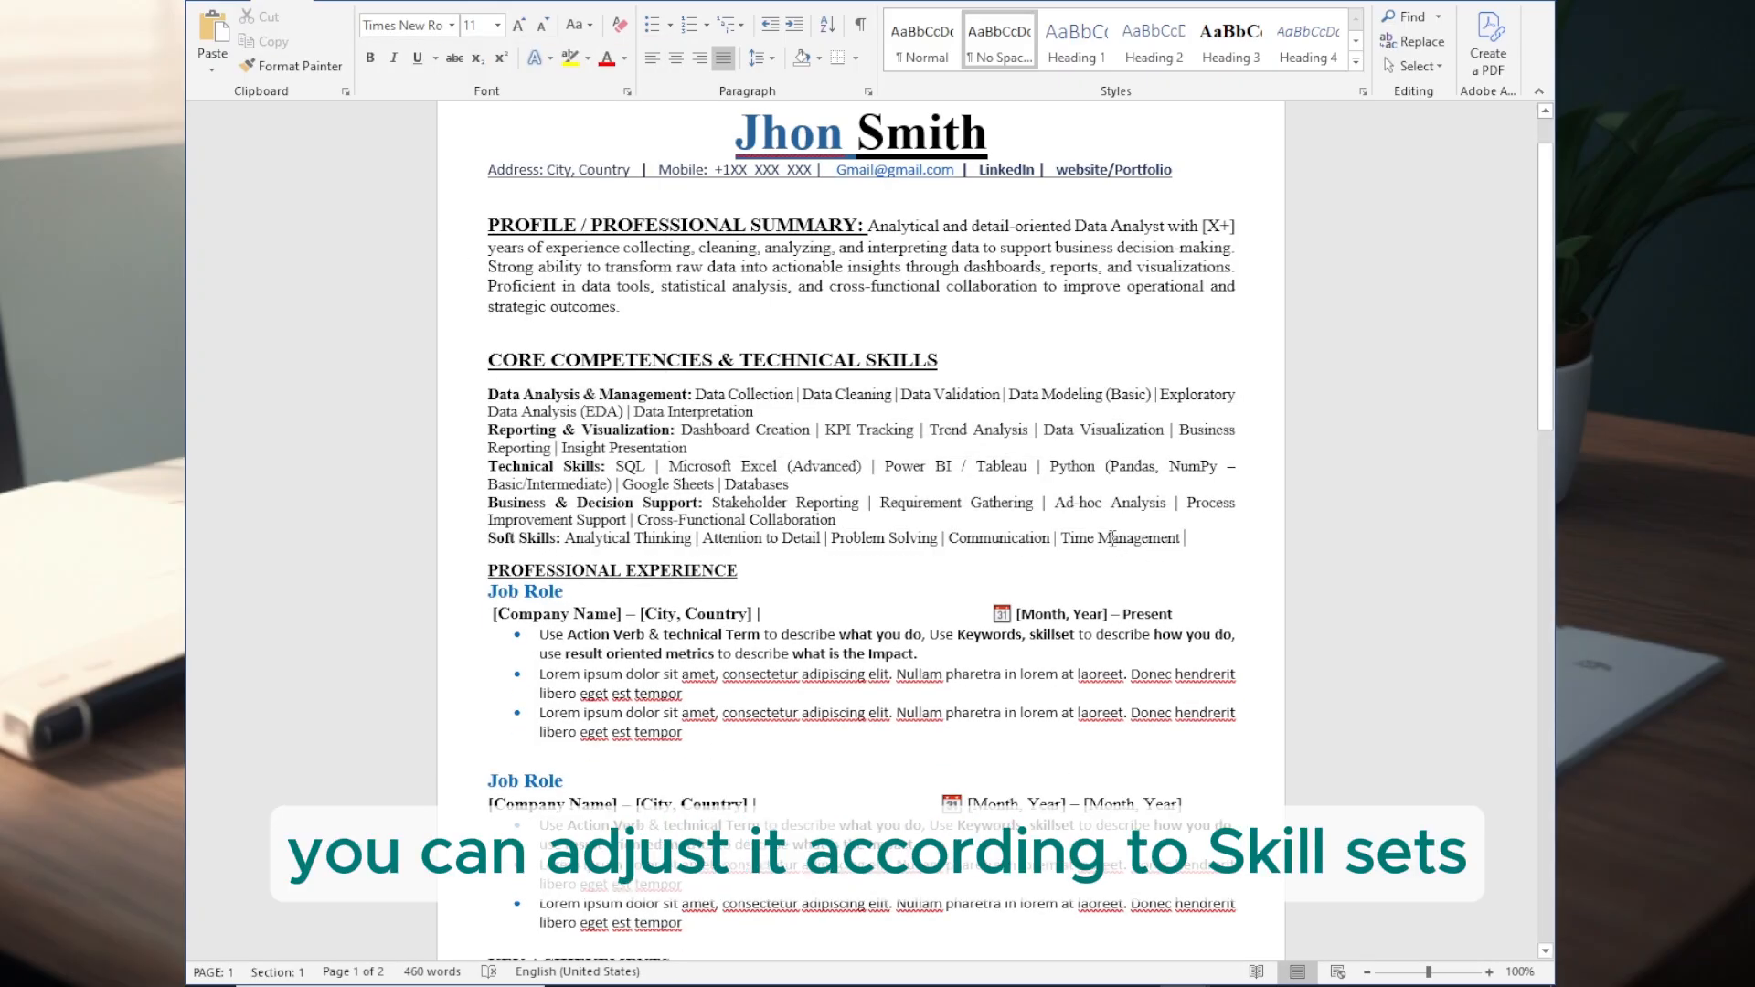
# - Replace the first job's placeholder bullets with the copied data analyst duties and remove the extra blank line after them
pyautogui.click(674, 590)
pyautogui.scroll(-3, 669, 513)
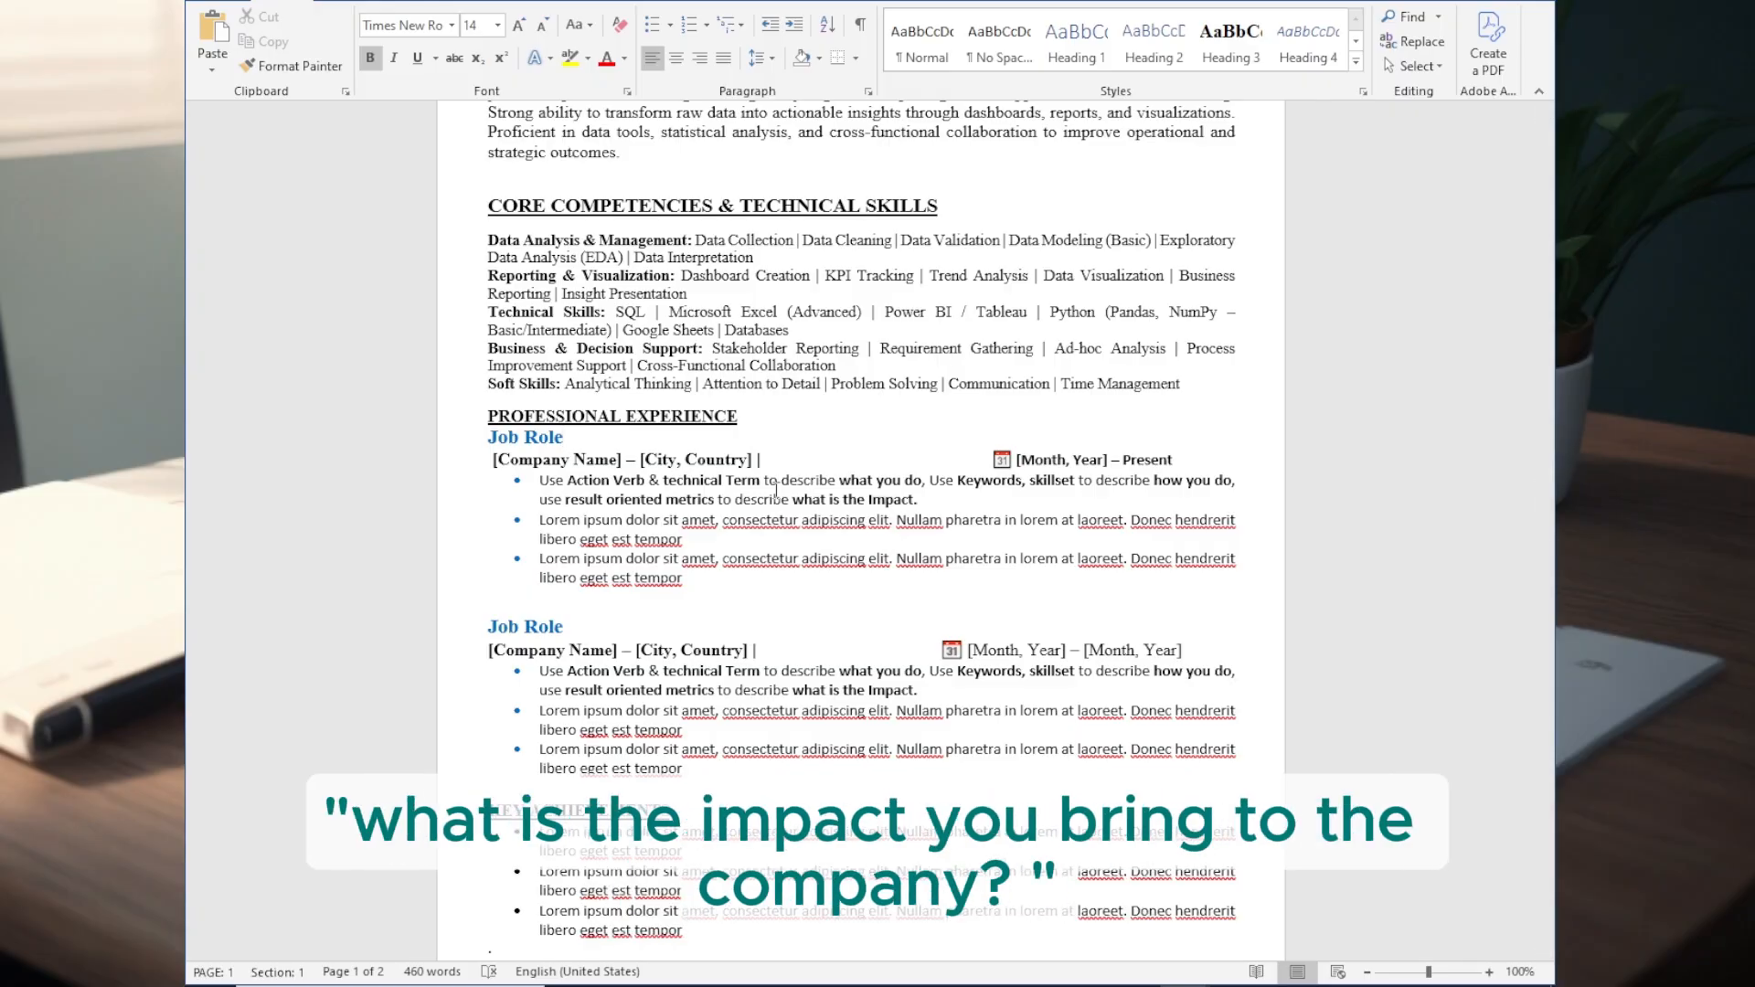
pyautogui.moveTo(537, 480); pyautogui.dragTo(683, 578)
pyautogui.write('Collect, clean, and analyze structured datasets to support operational and strategic decision-making. Develop dashboards and reports to track KPIs, trends, and performance metrics for stakeholders. Write SQL queries and use Excel/Python to extract, transform, and analyze data from multiple sources. Identify patterns, anomalies, and insights to improve business processes and efficiency. Collaborate with cross-functional teams to understand data requirements and deliver actionable insights. Maintain data accuracy, consistency, and documentation in line with data governance standards.')
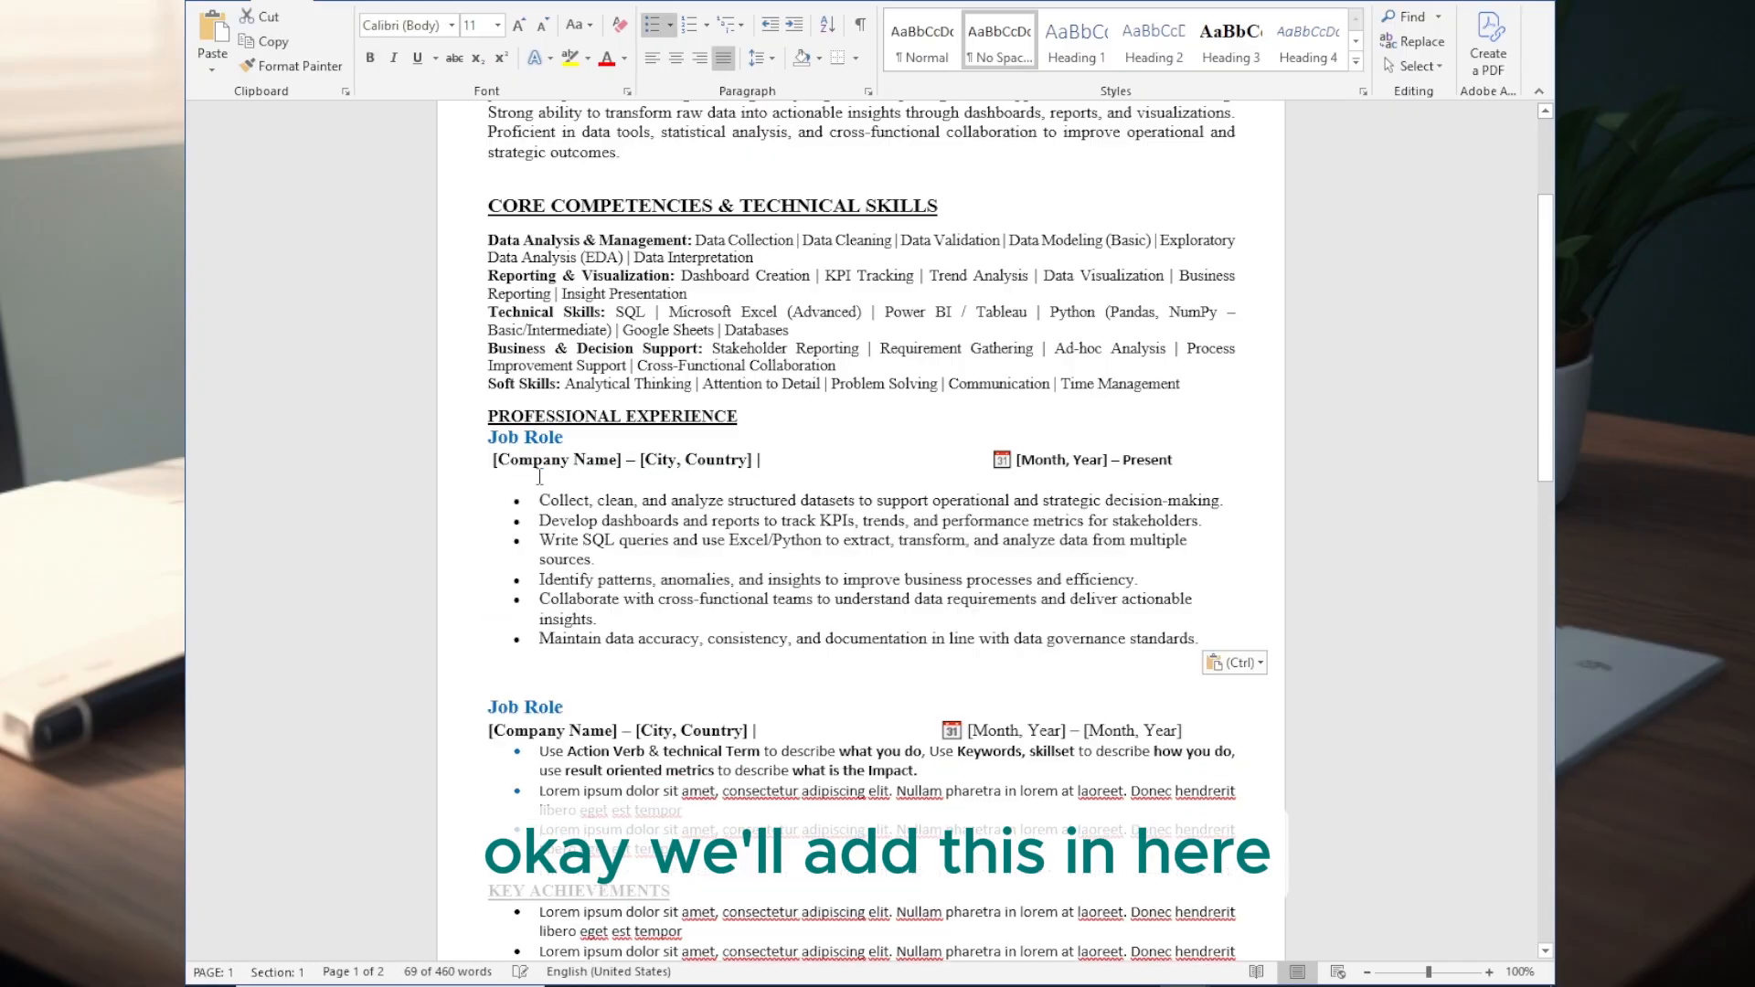
pyautogui.press('BackSpace')
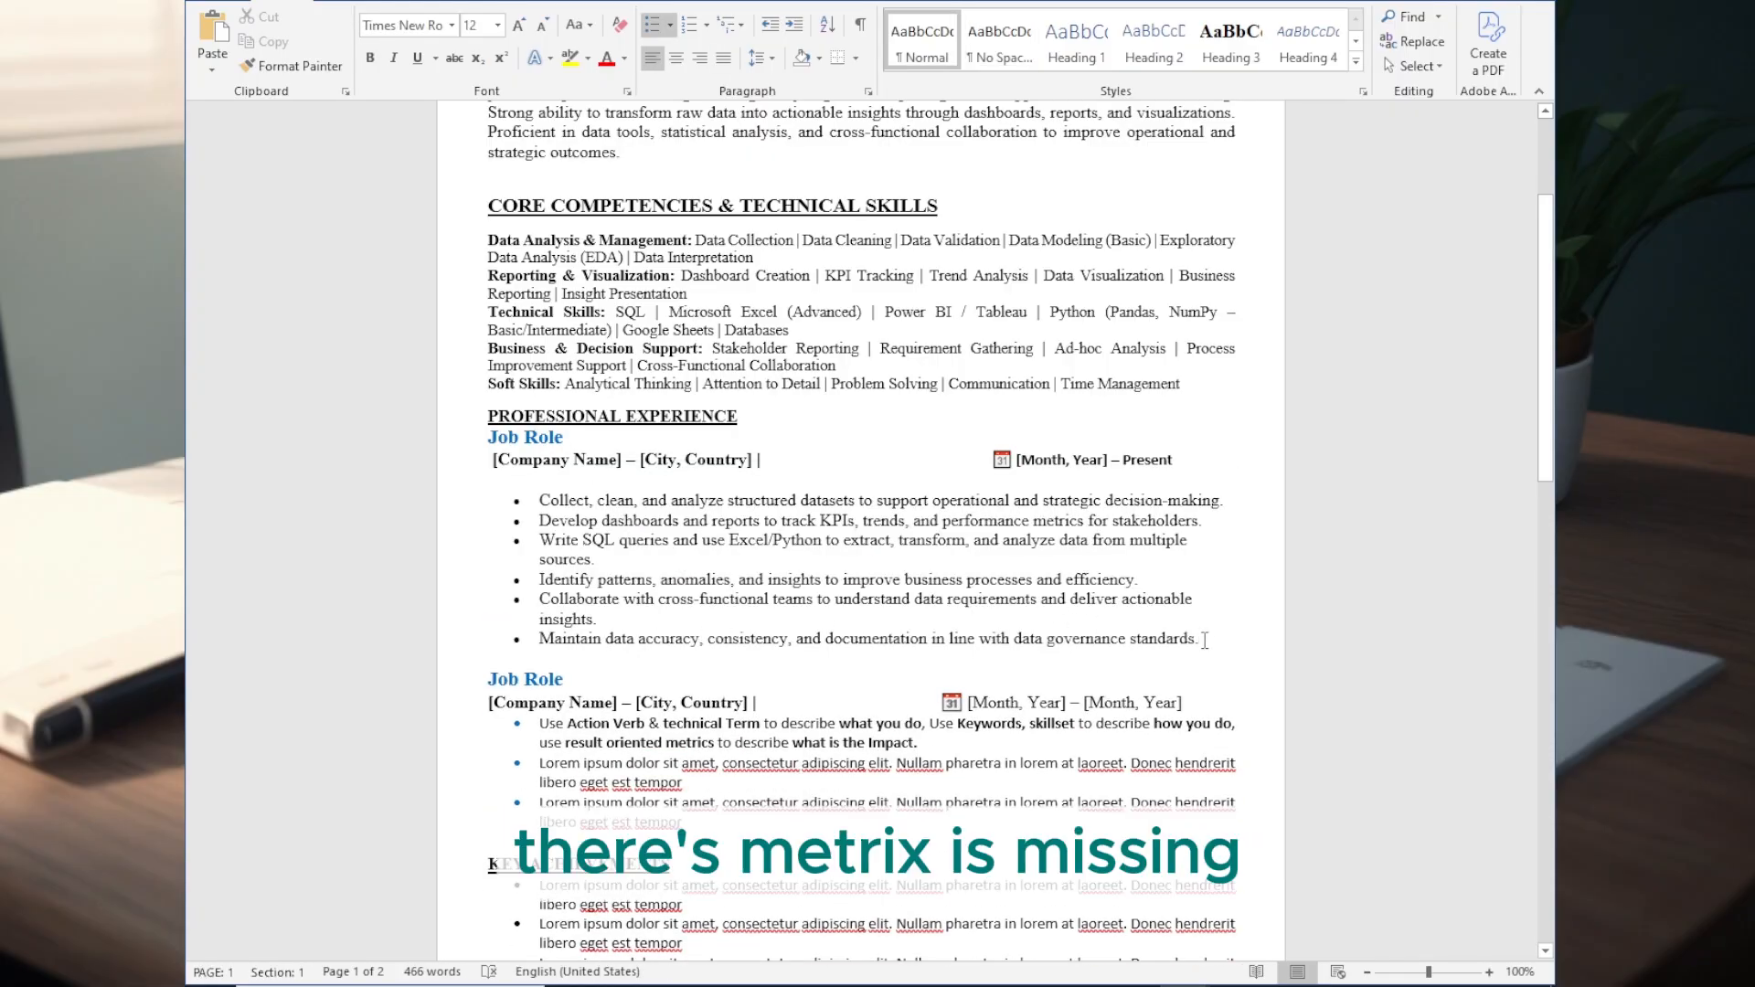
# - Change the first job's duty list to arrowhead bullets
pyautogui.moveTo(1205, 640); pyautogui.dragTo(540, 480)
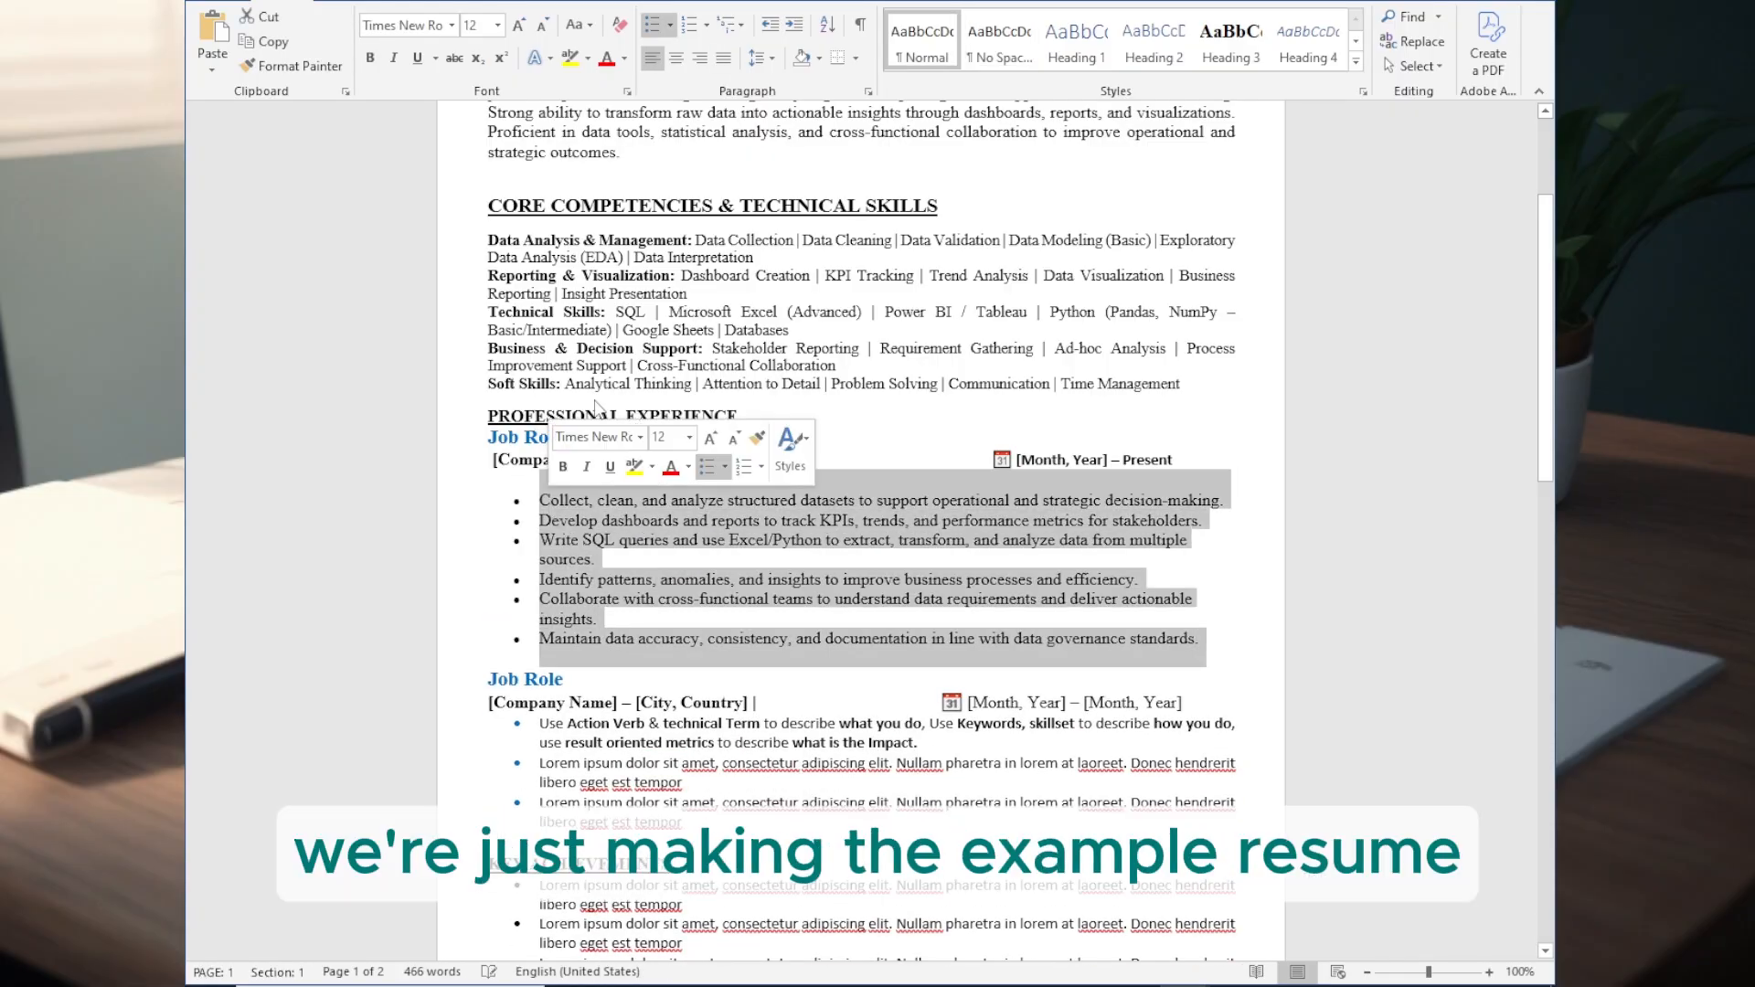
pyautogui.click(670, 24)
pyautogui.click(670, 137)
# - Replace the first job's role heading with "Data Analyst" and bold the words Data Analyst in the professional summary
pyautogui.moveTo(487, 437); pyautogui.dragTo(571, 437)
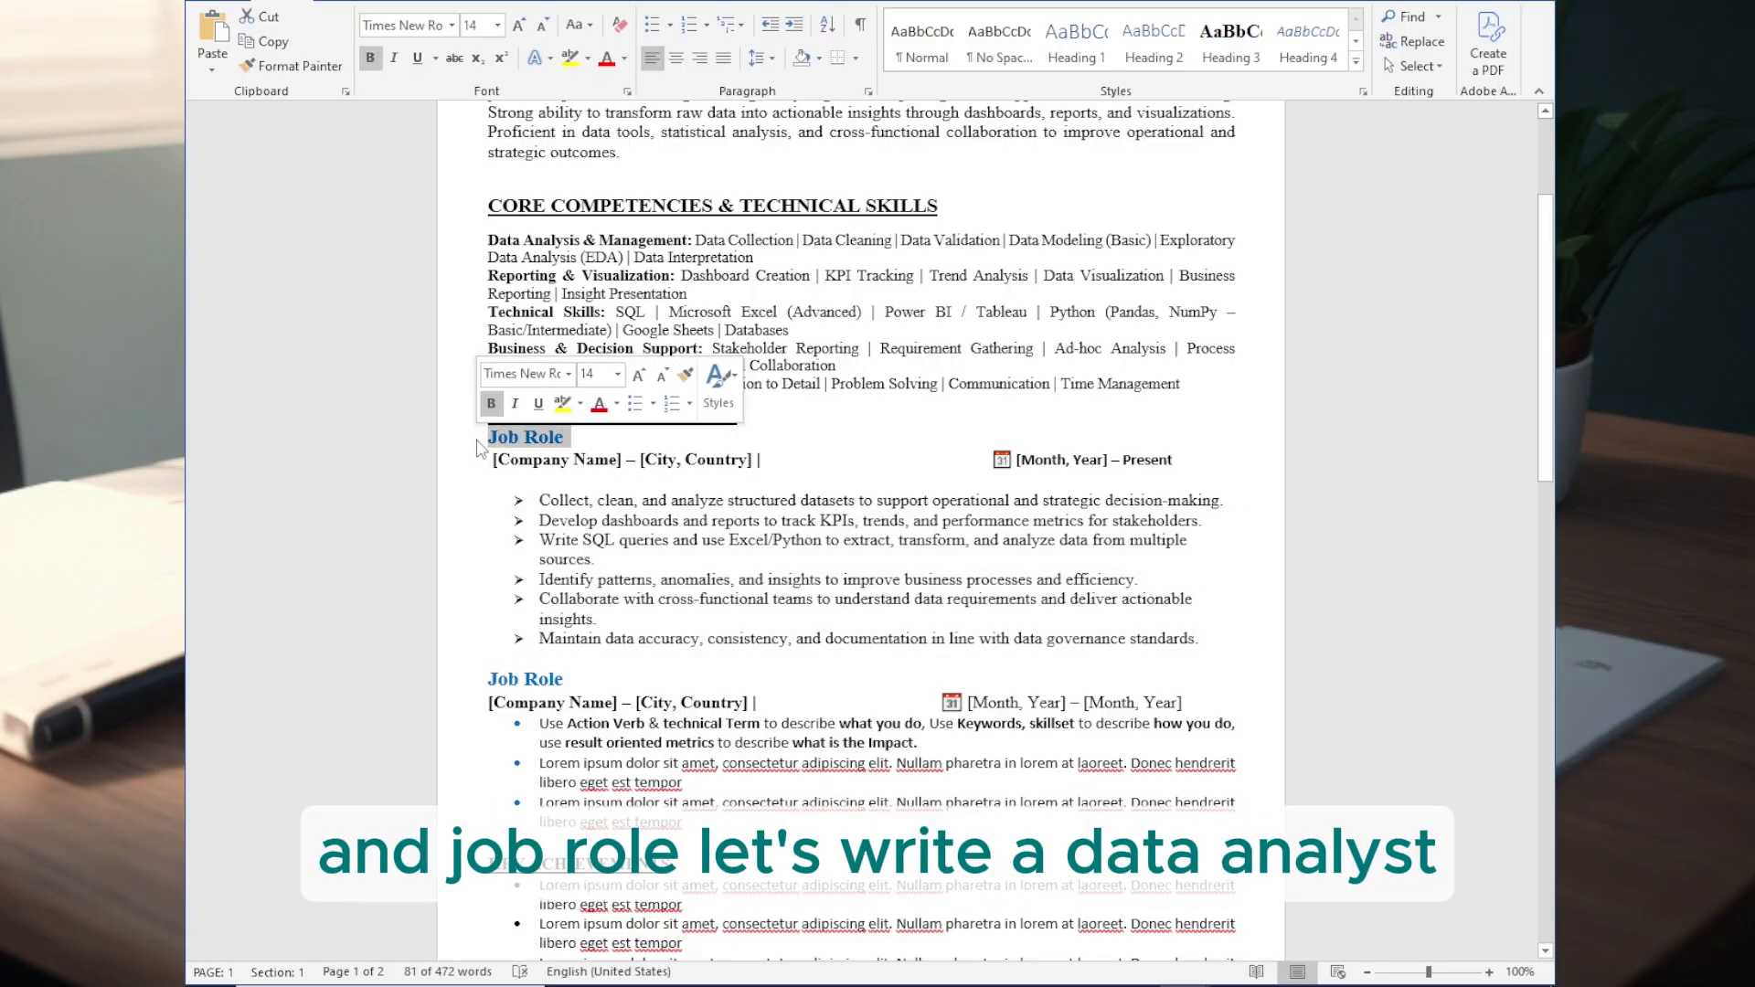
pyautogui.write('Data Analy')
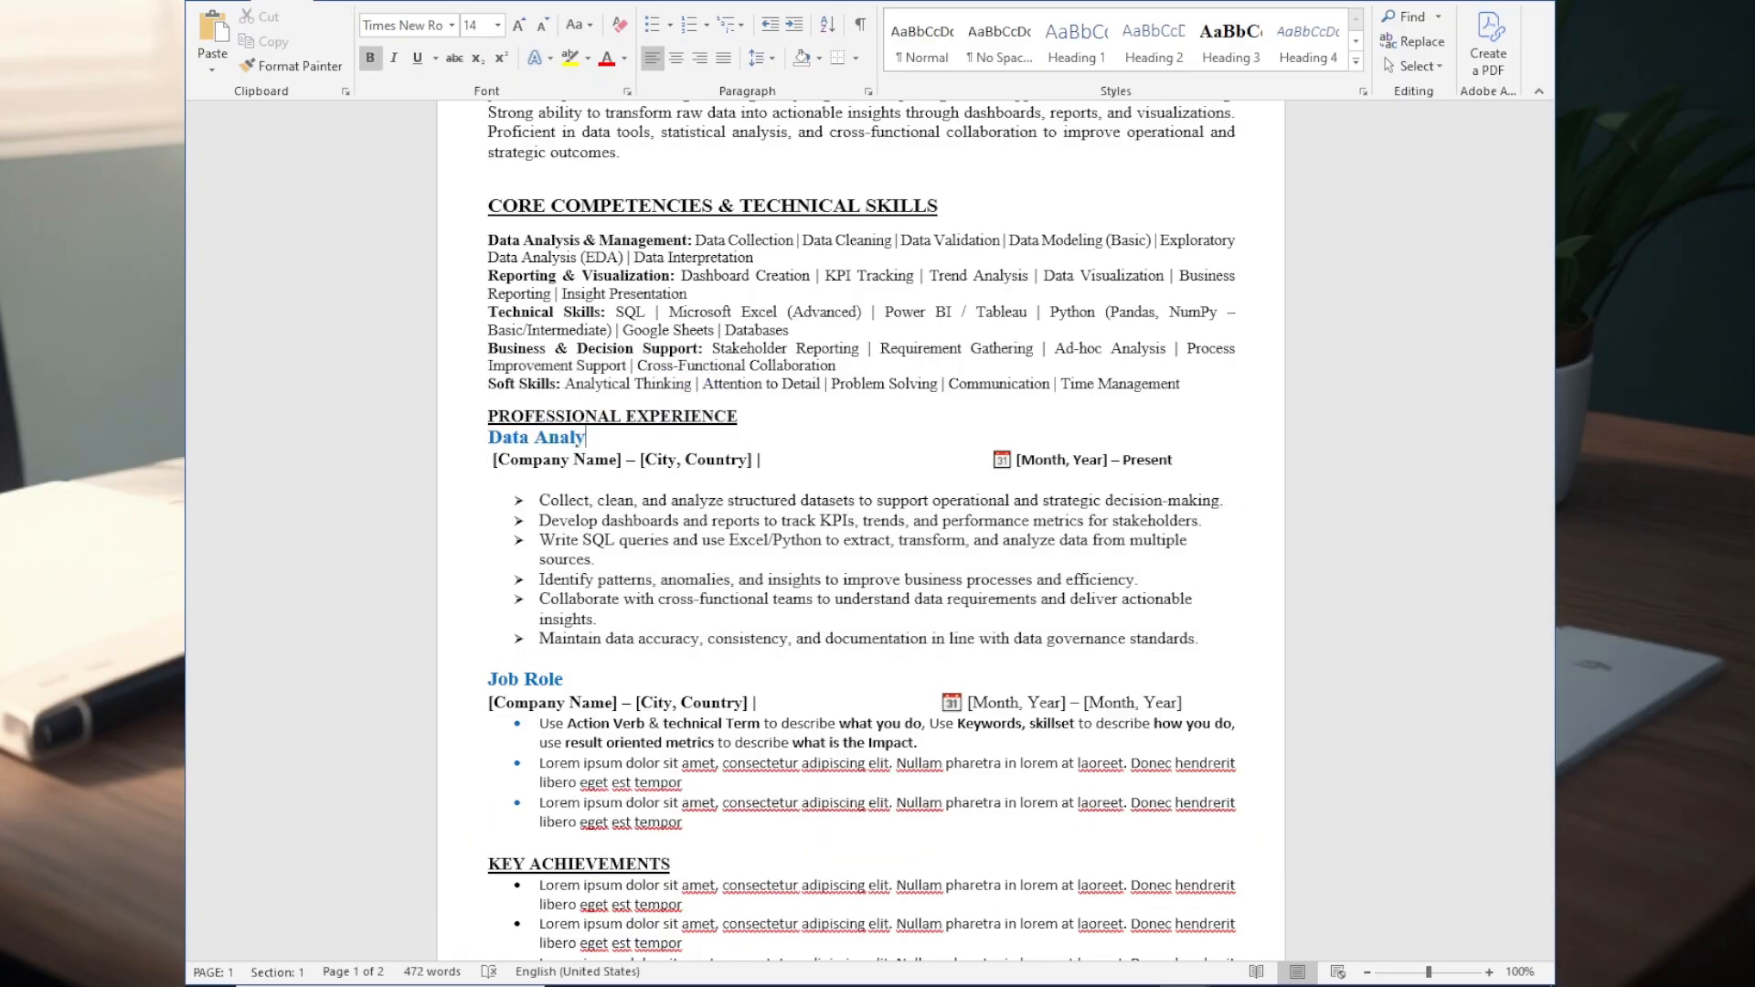
pyautogui.scroll(3, 942, 304)
pyautogui.write('lyst')
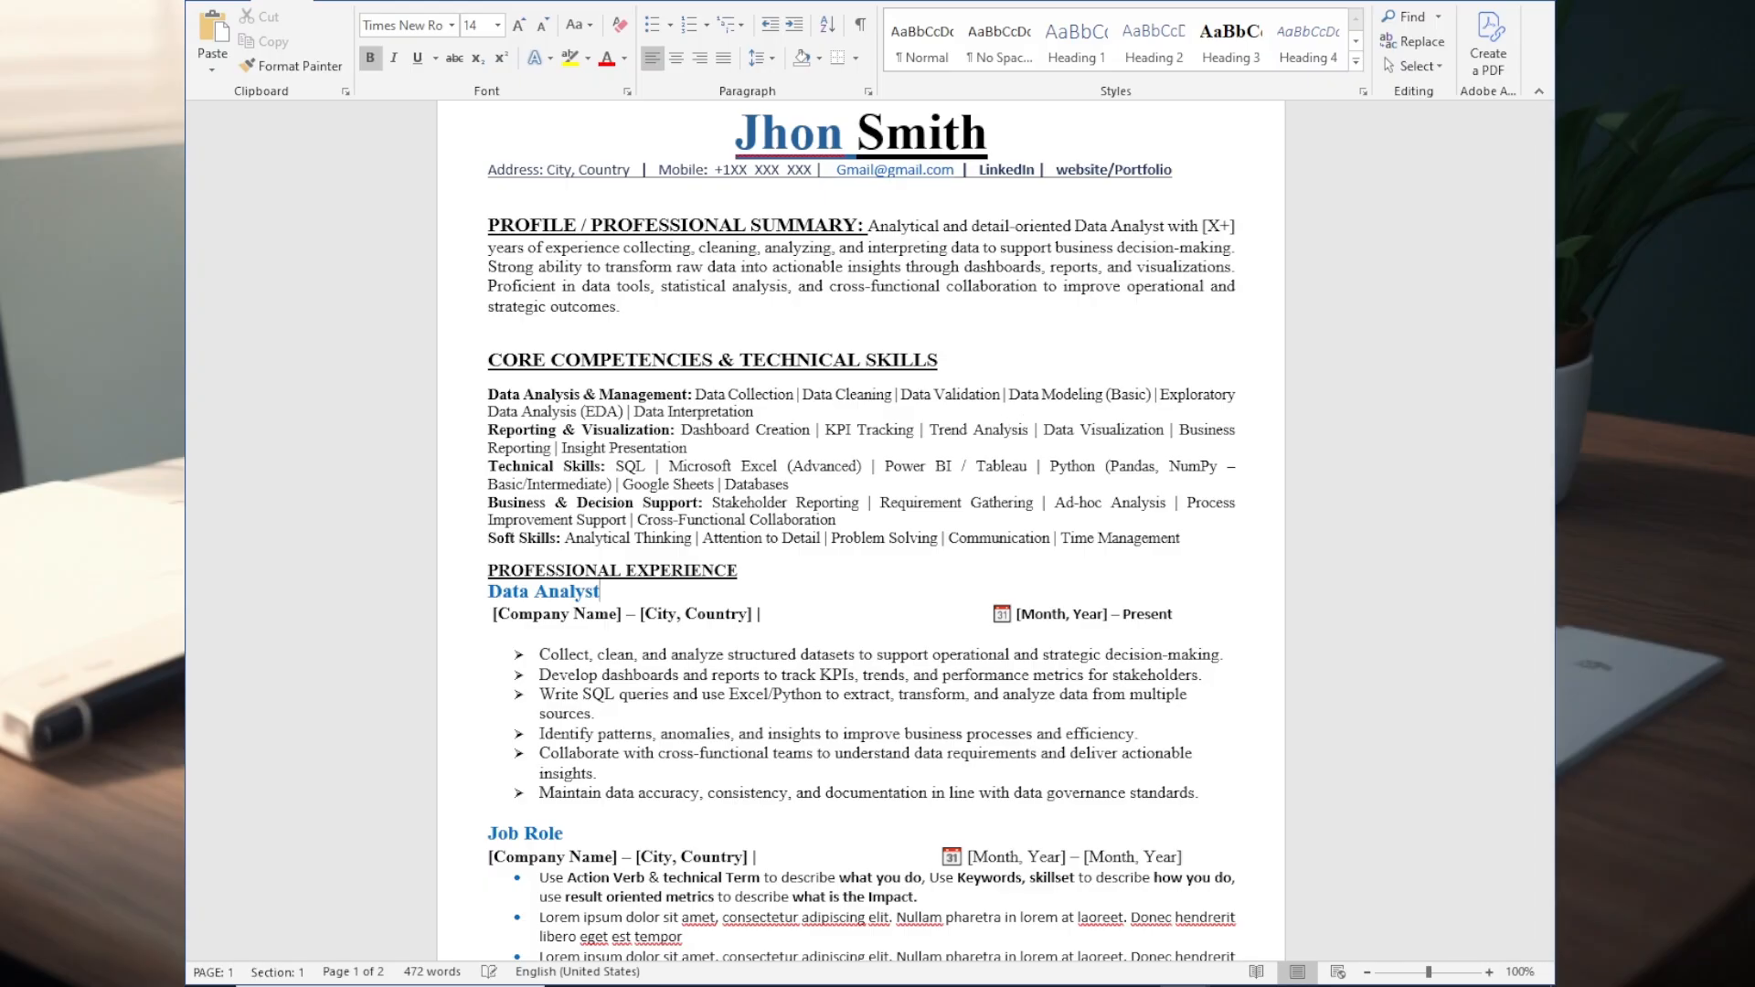
pyautogui.moveTo(1101, 226); pyautogui.dragTo(1202, 226)
pyautogui.hotkey('ctrl', 'b')
pyautogui.scroll(-1, 681, 501)
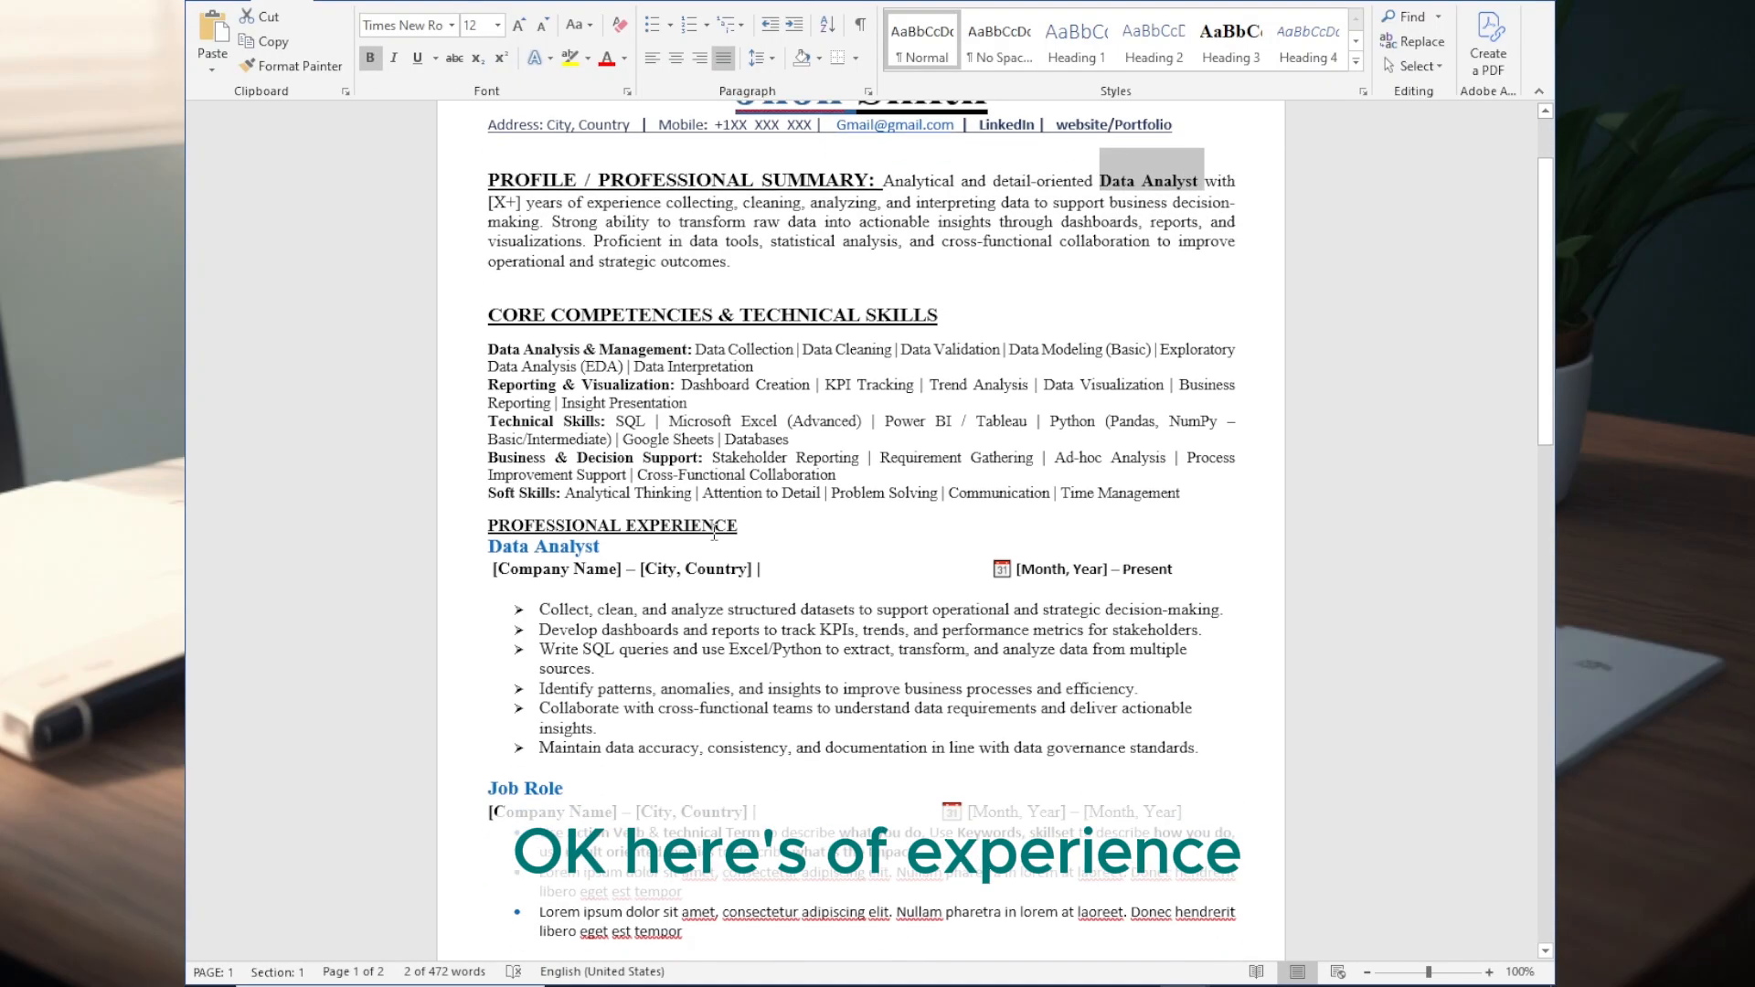
pyautogui.scroll(-2, 761, 718)
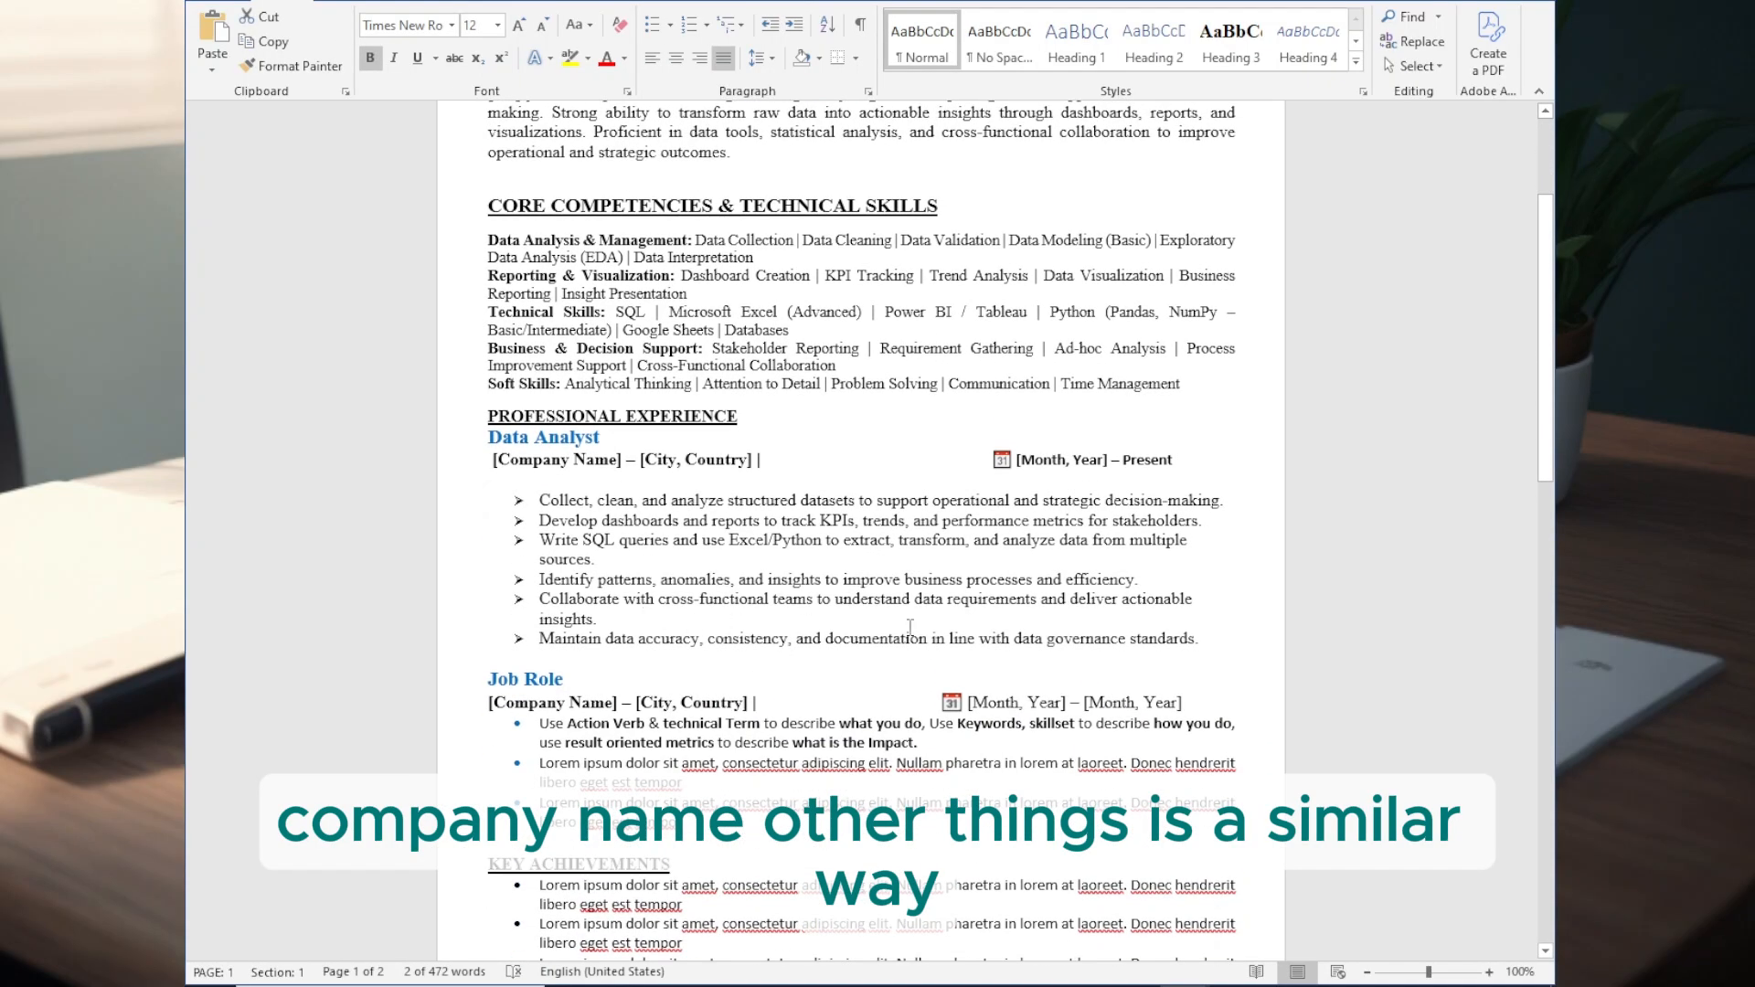
pyautogui.scroll(-3, 1194, 633)
pyautogui.tripleClick(499, 526)
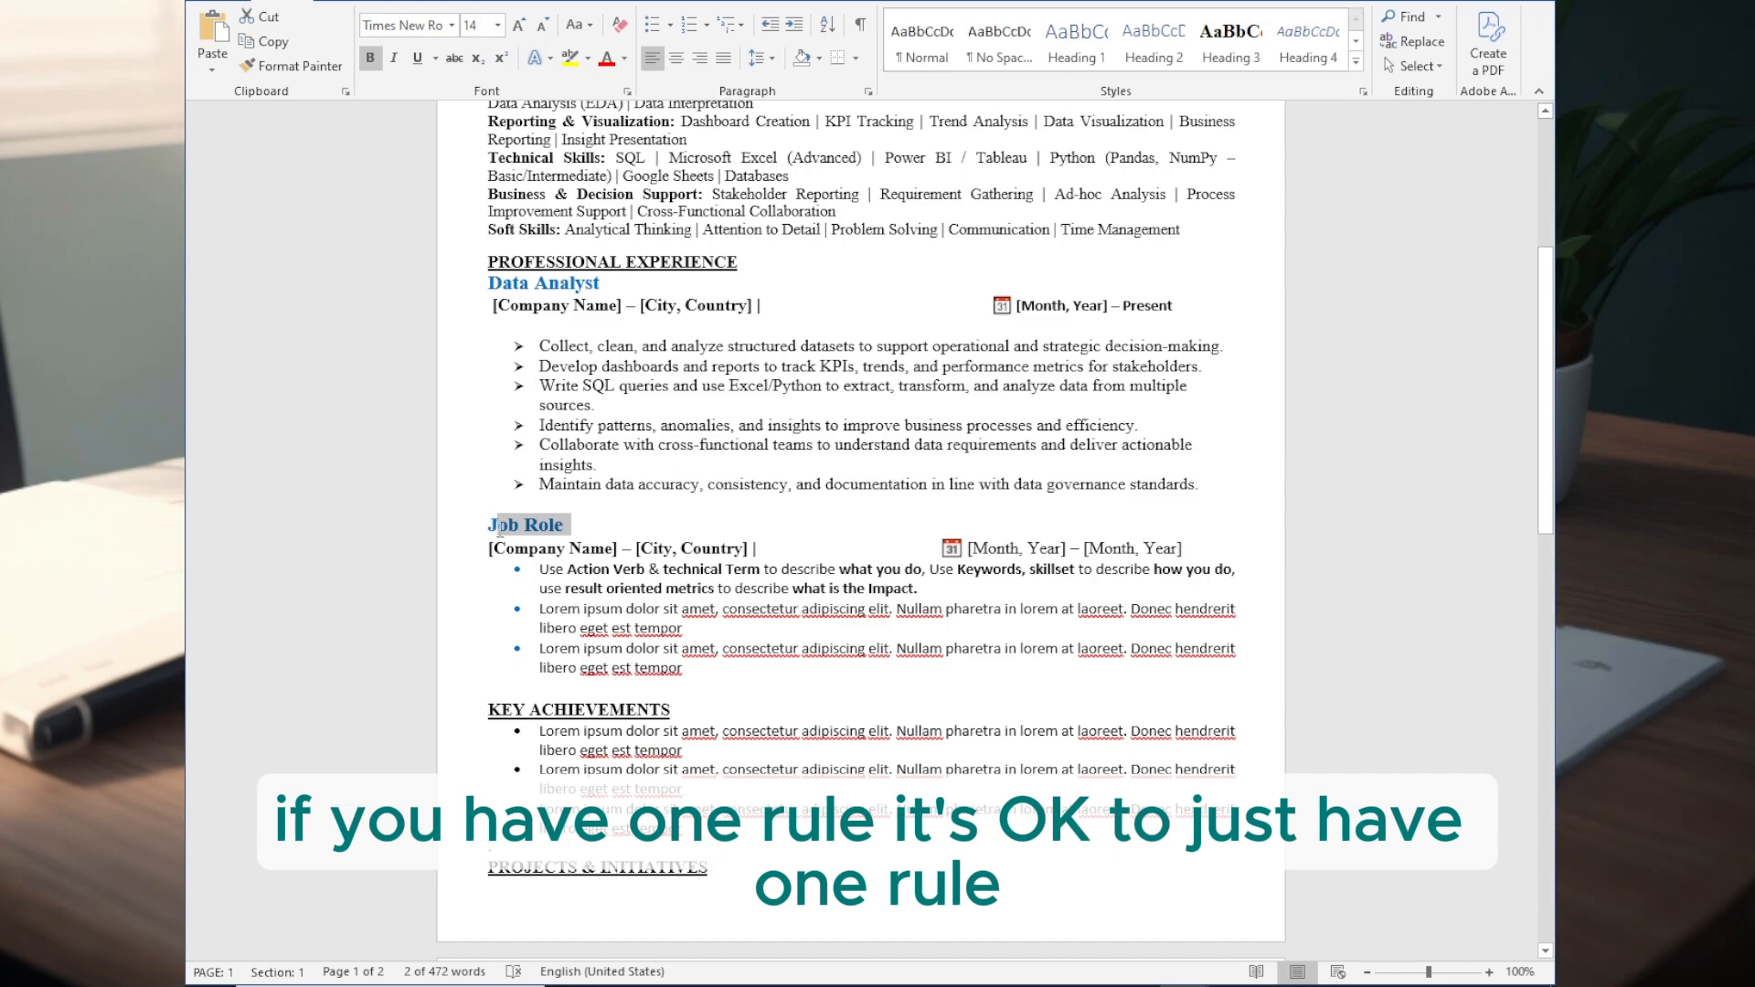
pyautogui.write('Data Analyst')
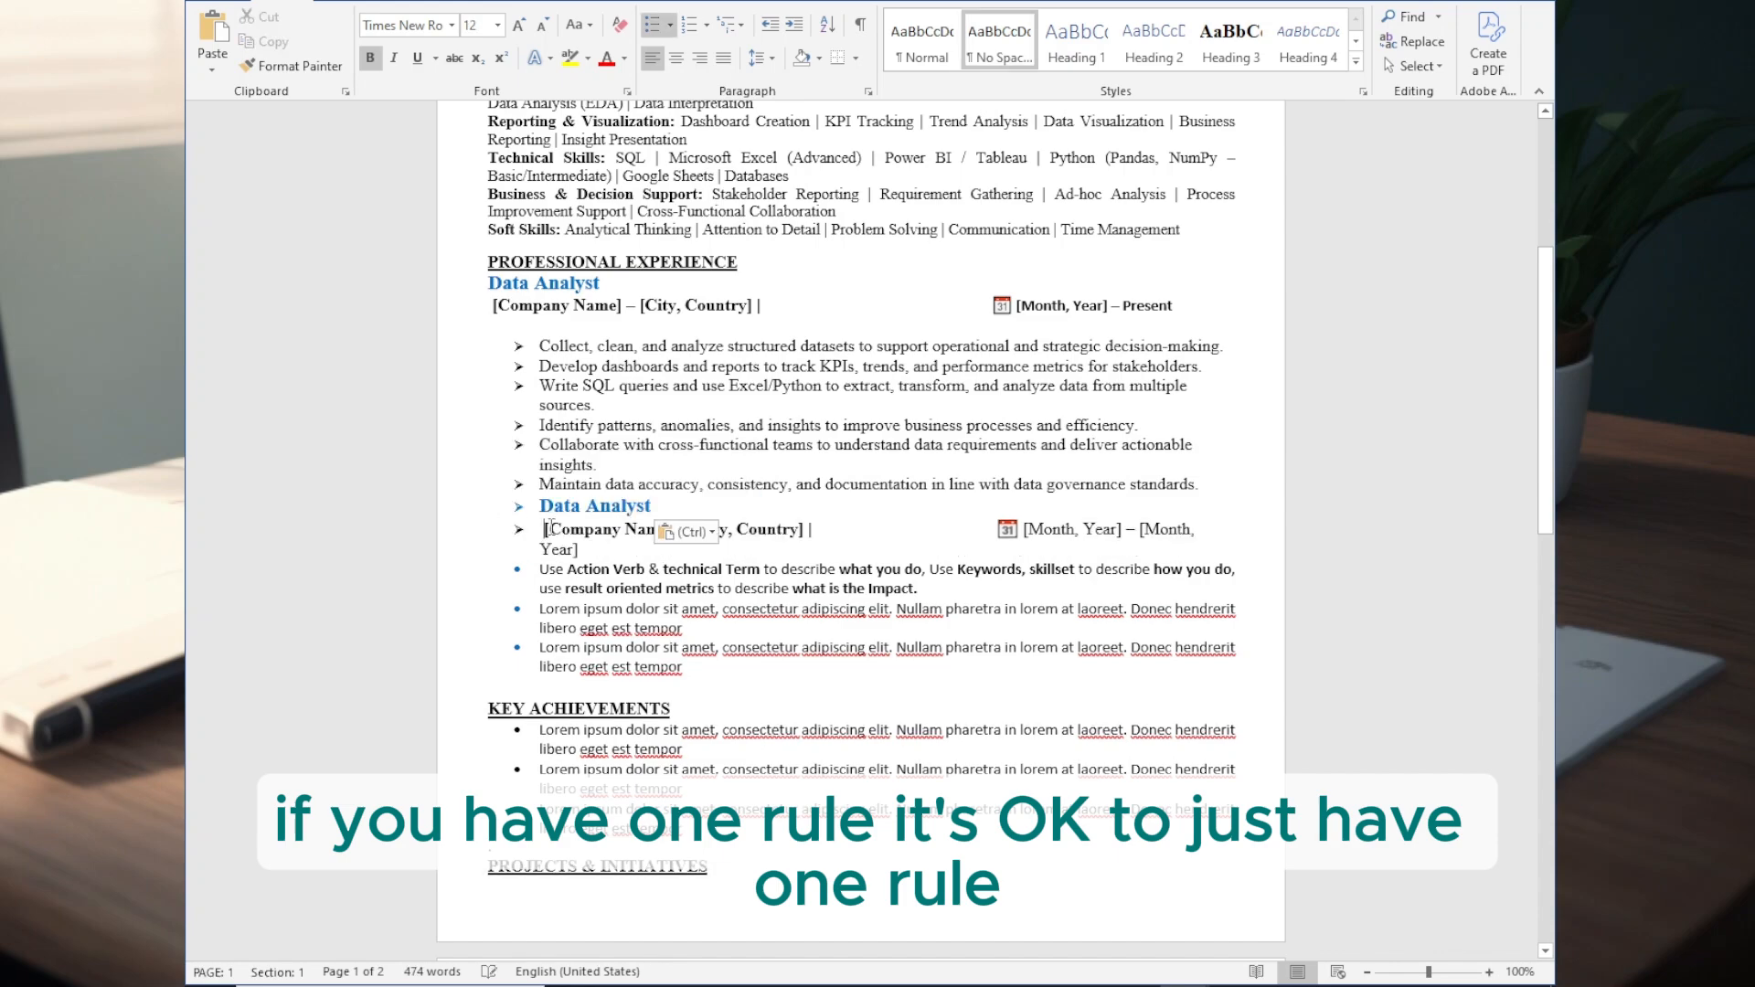
pyautogui.hotkey('ctrl', 'z')
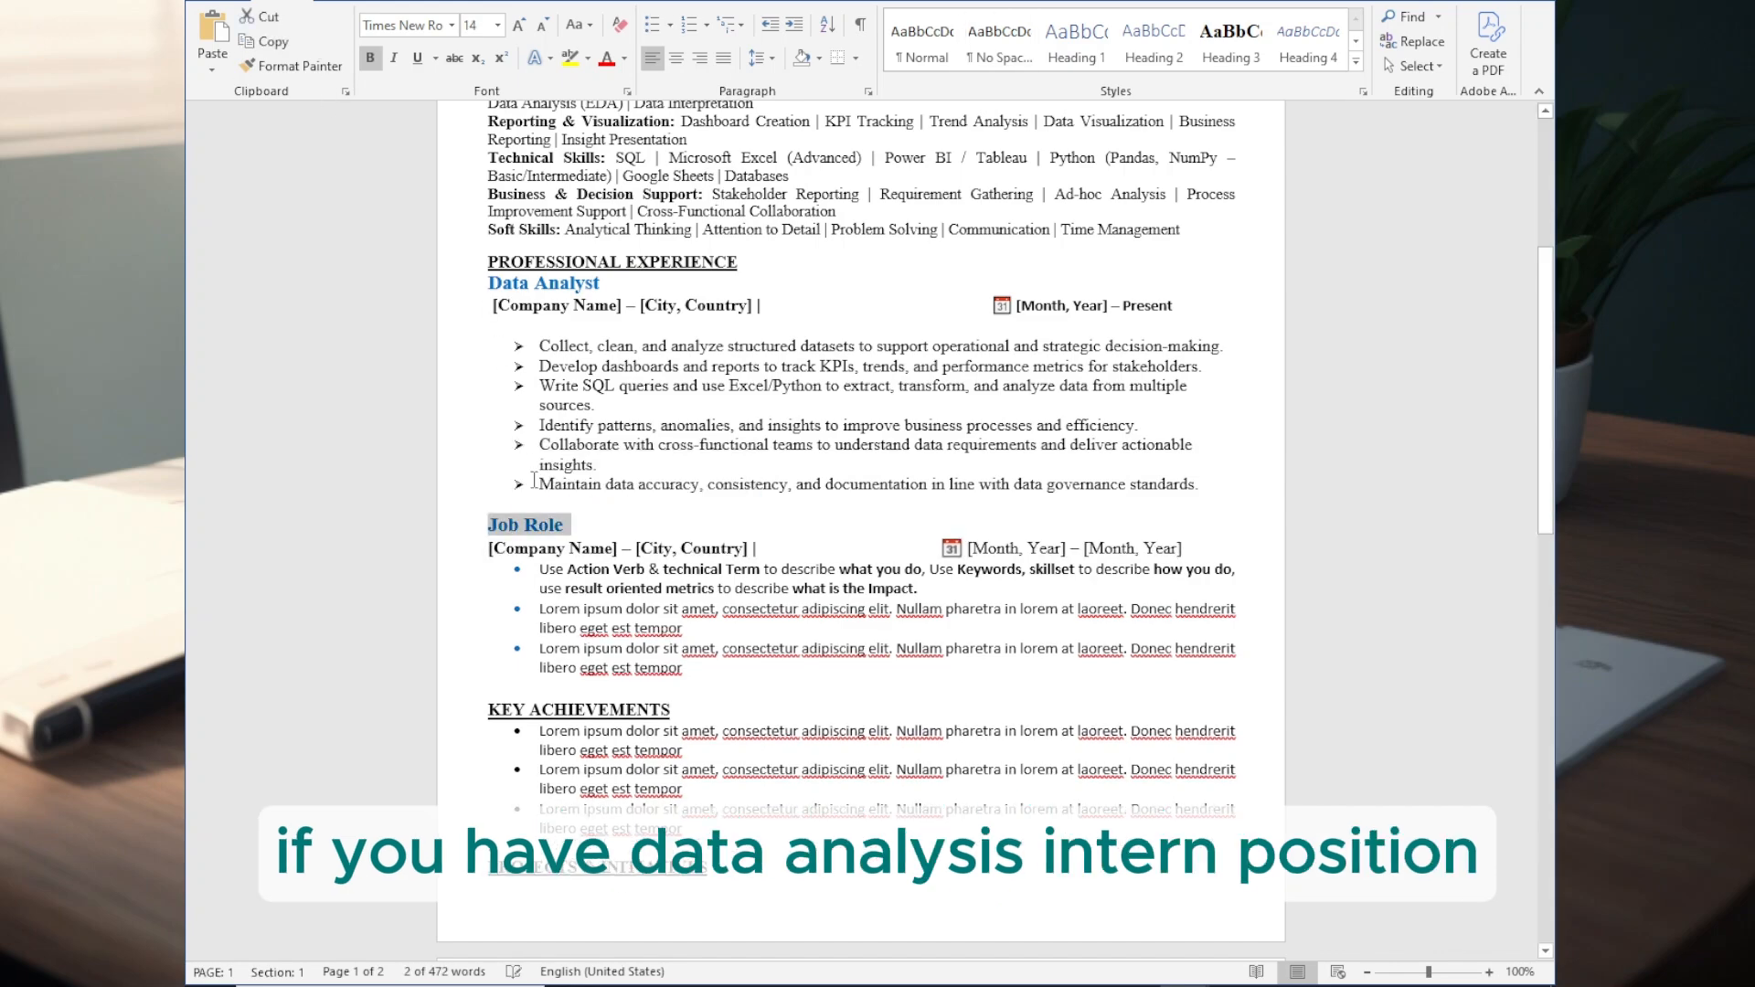
# - Replace the second job's role heading with "Data Analyst Intern" and remove the blank line beneath it
pyautogui.click(578, 523)
pyautogui.write('Data Analyst')
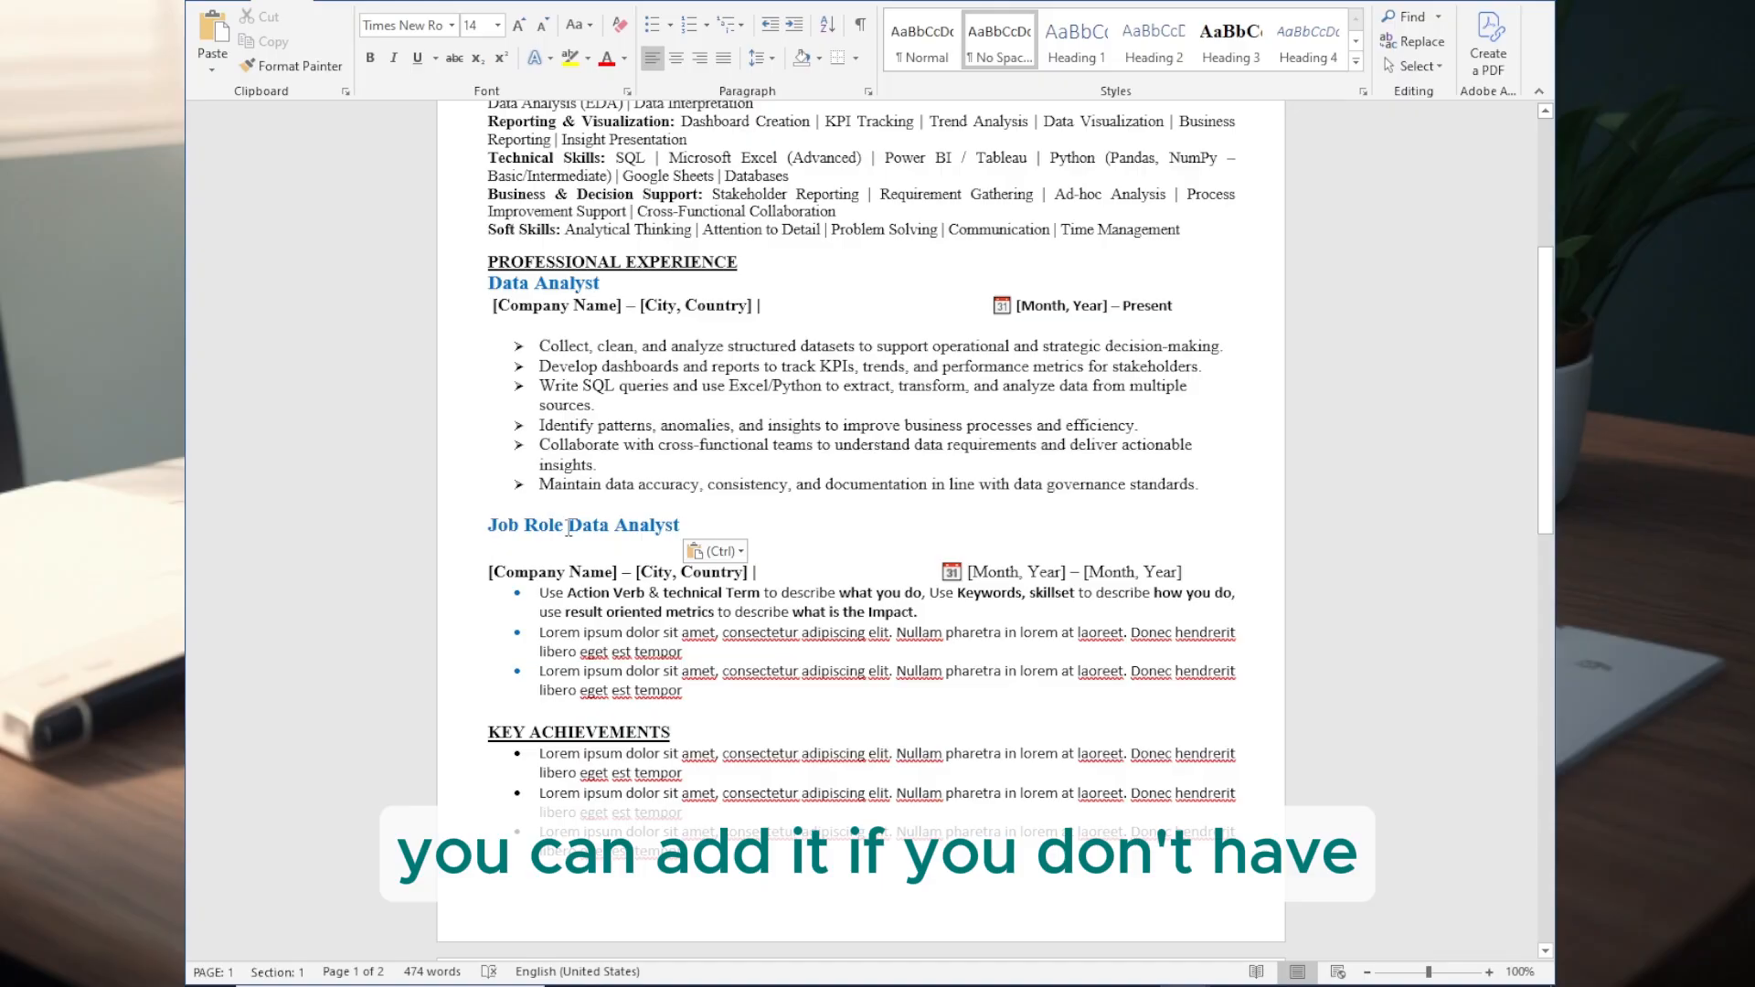
pyautogui.click(568, 528)
pyautogui.press('BackSpace')
pyautogui.press('BackSpace')
pyautogui.press('BackSpace')
pyautogui.press('BackSpace')
pyautogui.press('BackSpace')
pyautogui.press('BackSpace')
pyautogui.press('BackSpace')
pyautogui.press('BackSpace')
pyautogui.press('BackSpace')
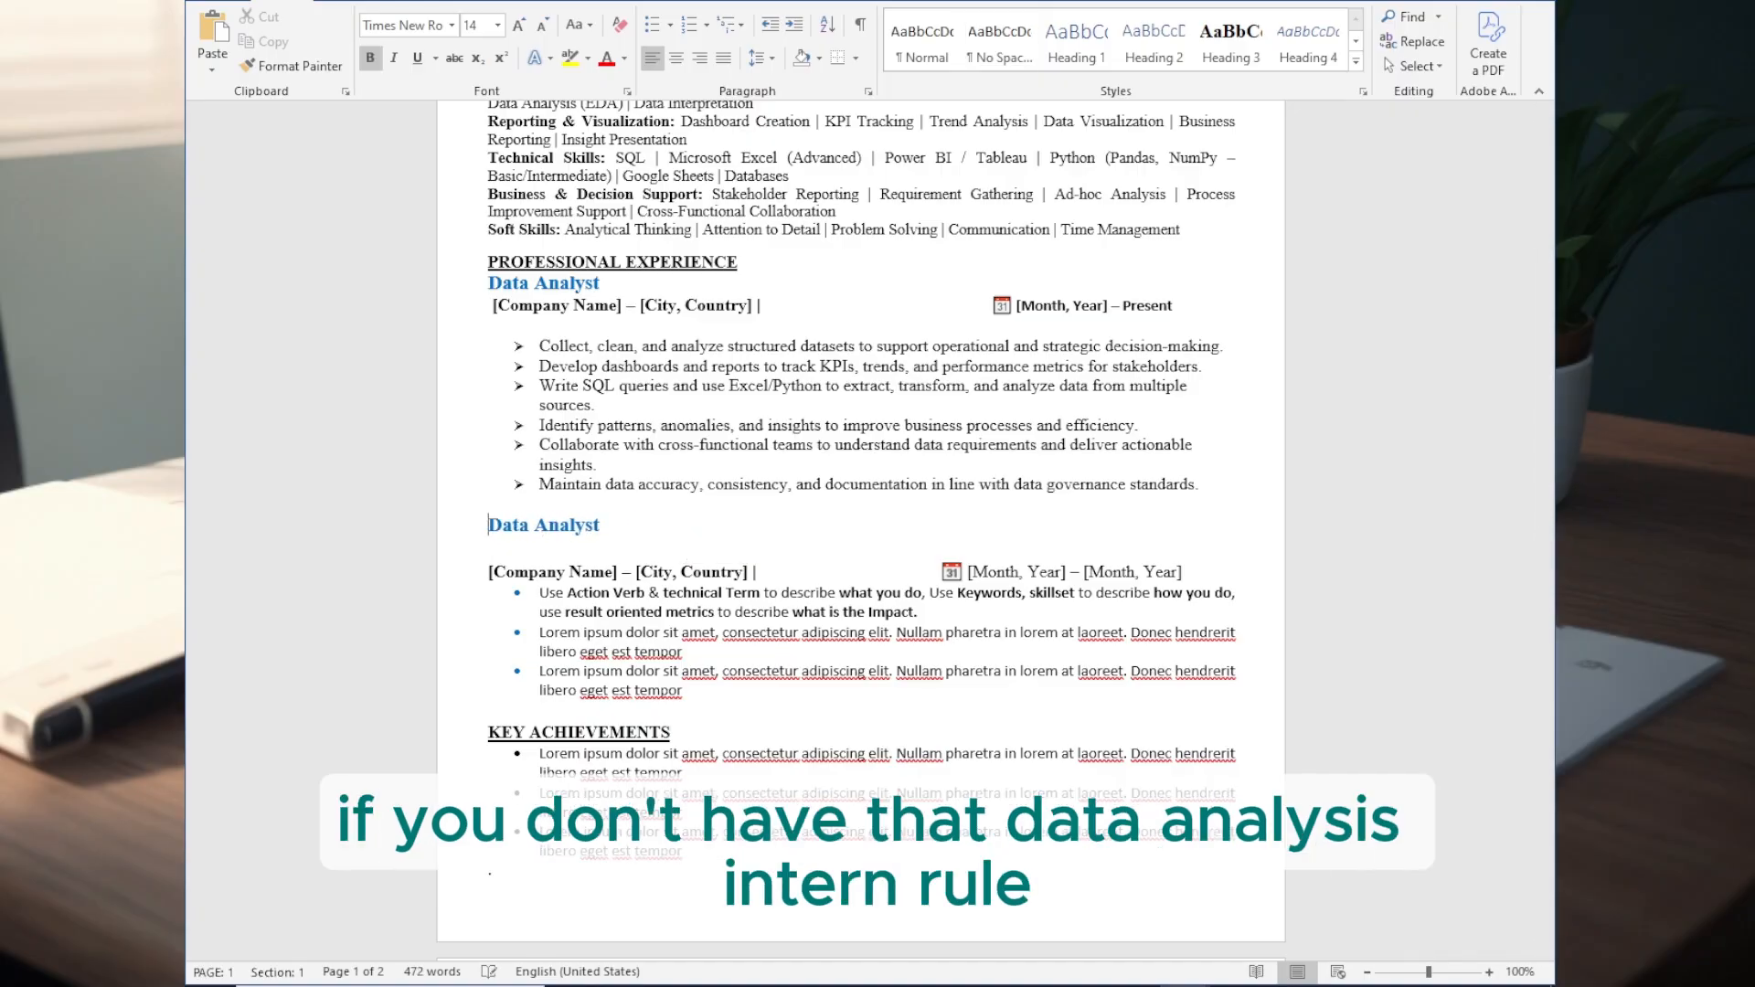
pyautogui.write('Intern')
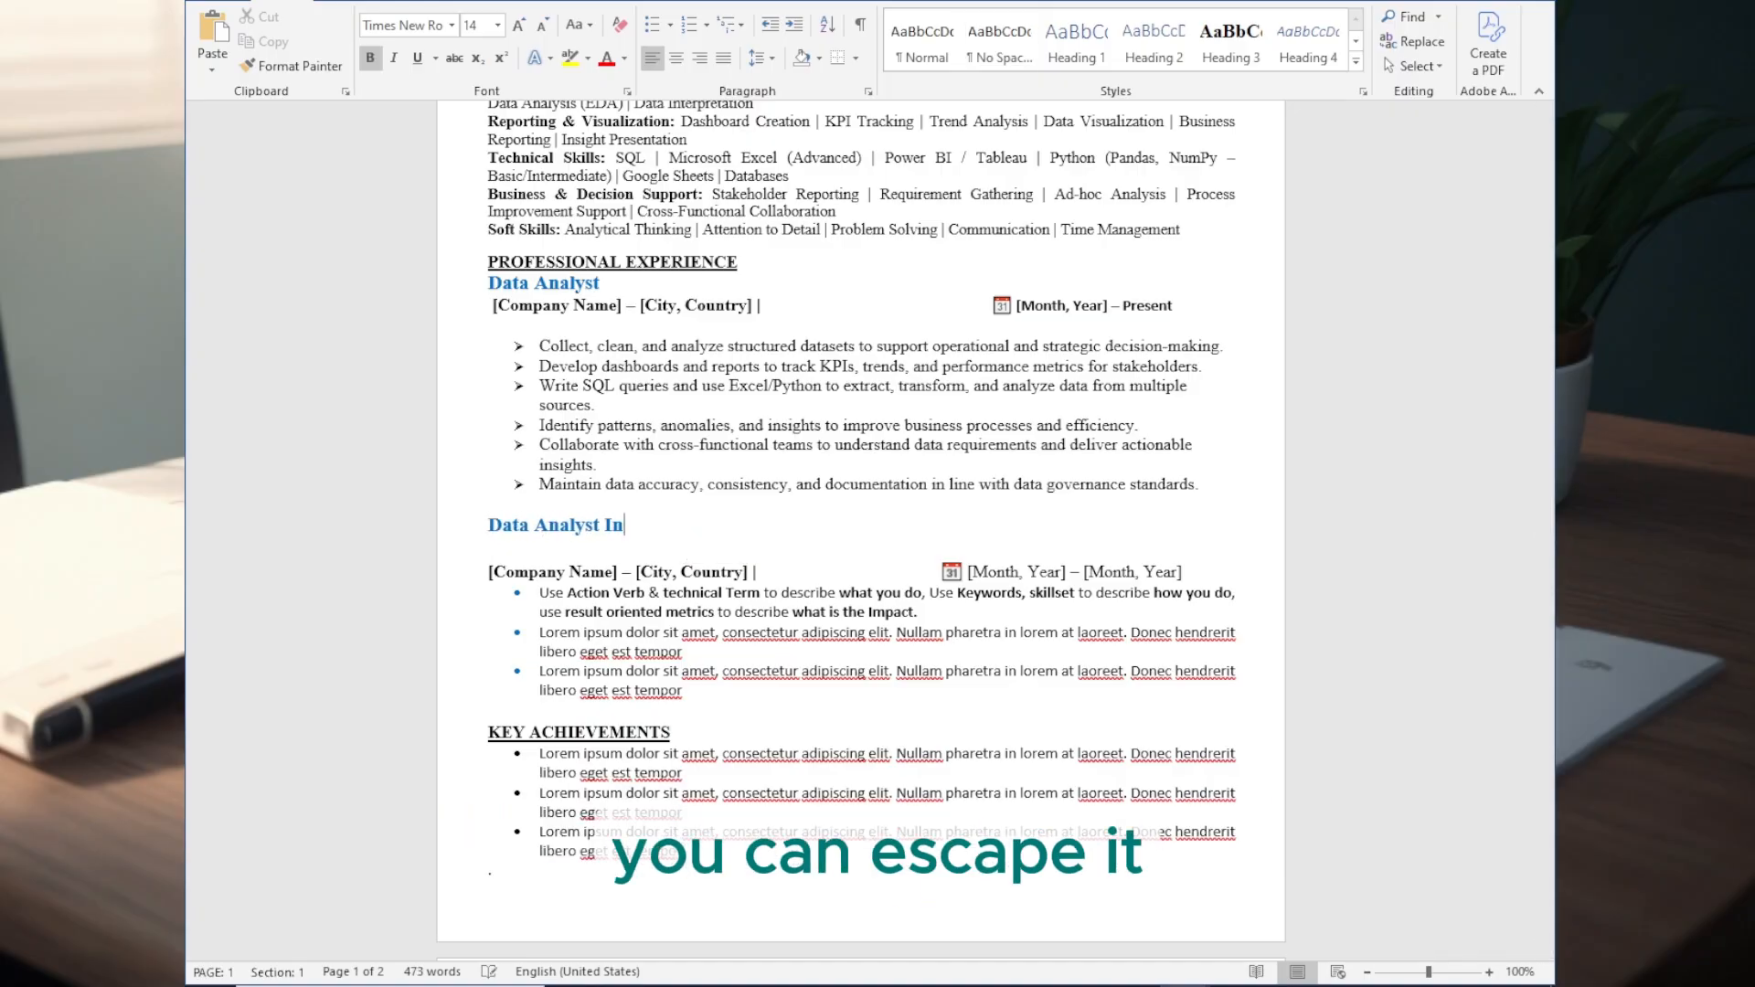
pyautogui.press('Delete')
# - Remove the calendar icons in front of the dates of both jobs
pyautogui.click(967, 554)
pyautogui.press('BackSpace')
pyautogui.press('BackSpace')
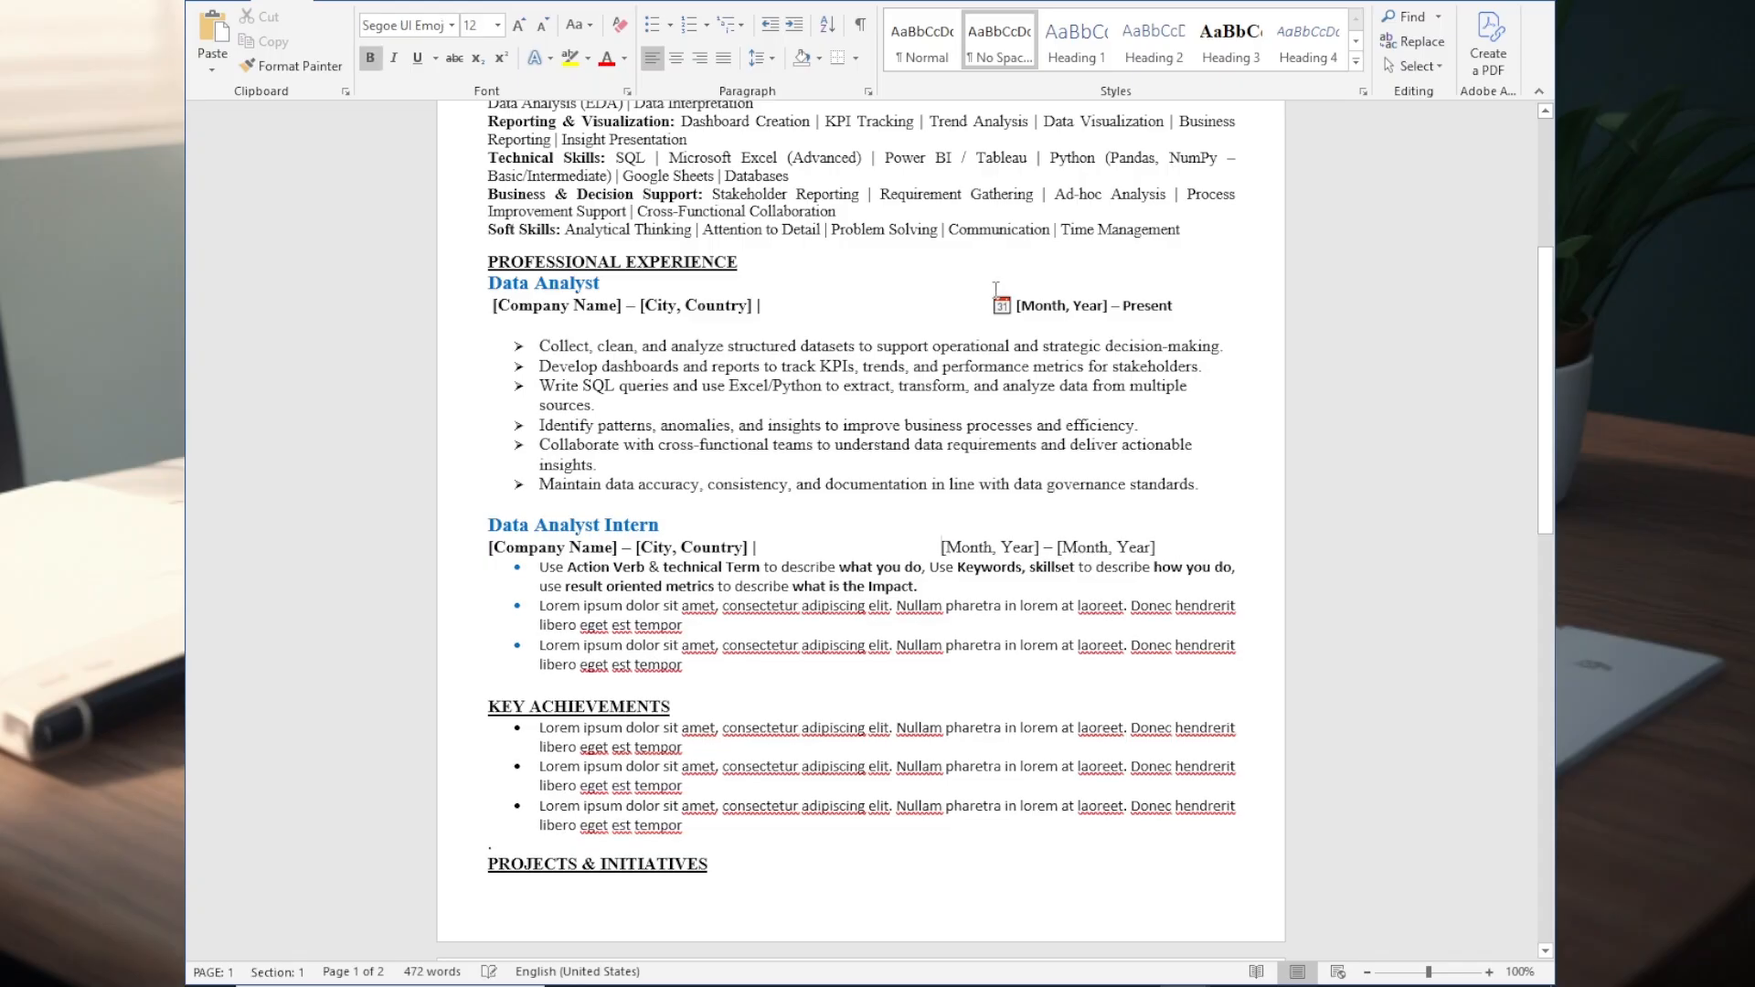
pyautogui.click(1015, 309)
pyautogui.press('BackSpace')
pyautogui.press('BackSpace')
# - Justify the duty bullets of the Data Analyst job and reduce their font size by one step
pyautogui.moveTo(1195, 485); pyautogui.dragTo(540, 347)
pyautogui.click(723, 58)
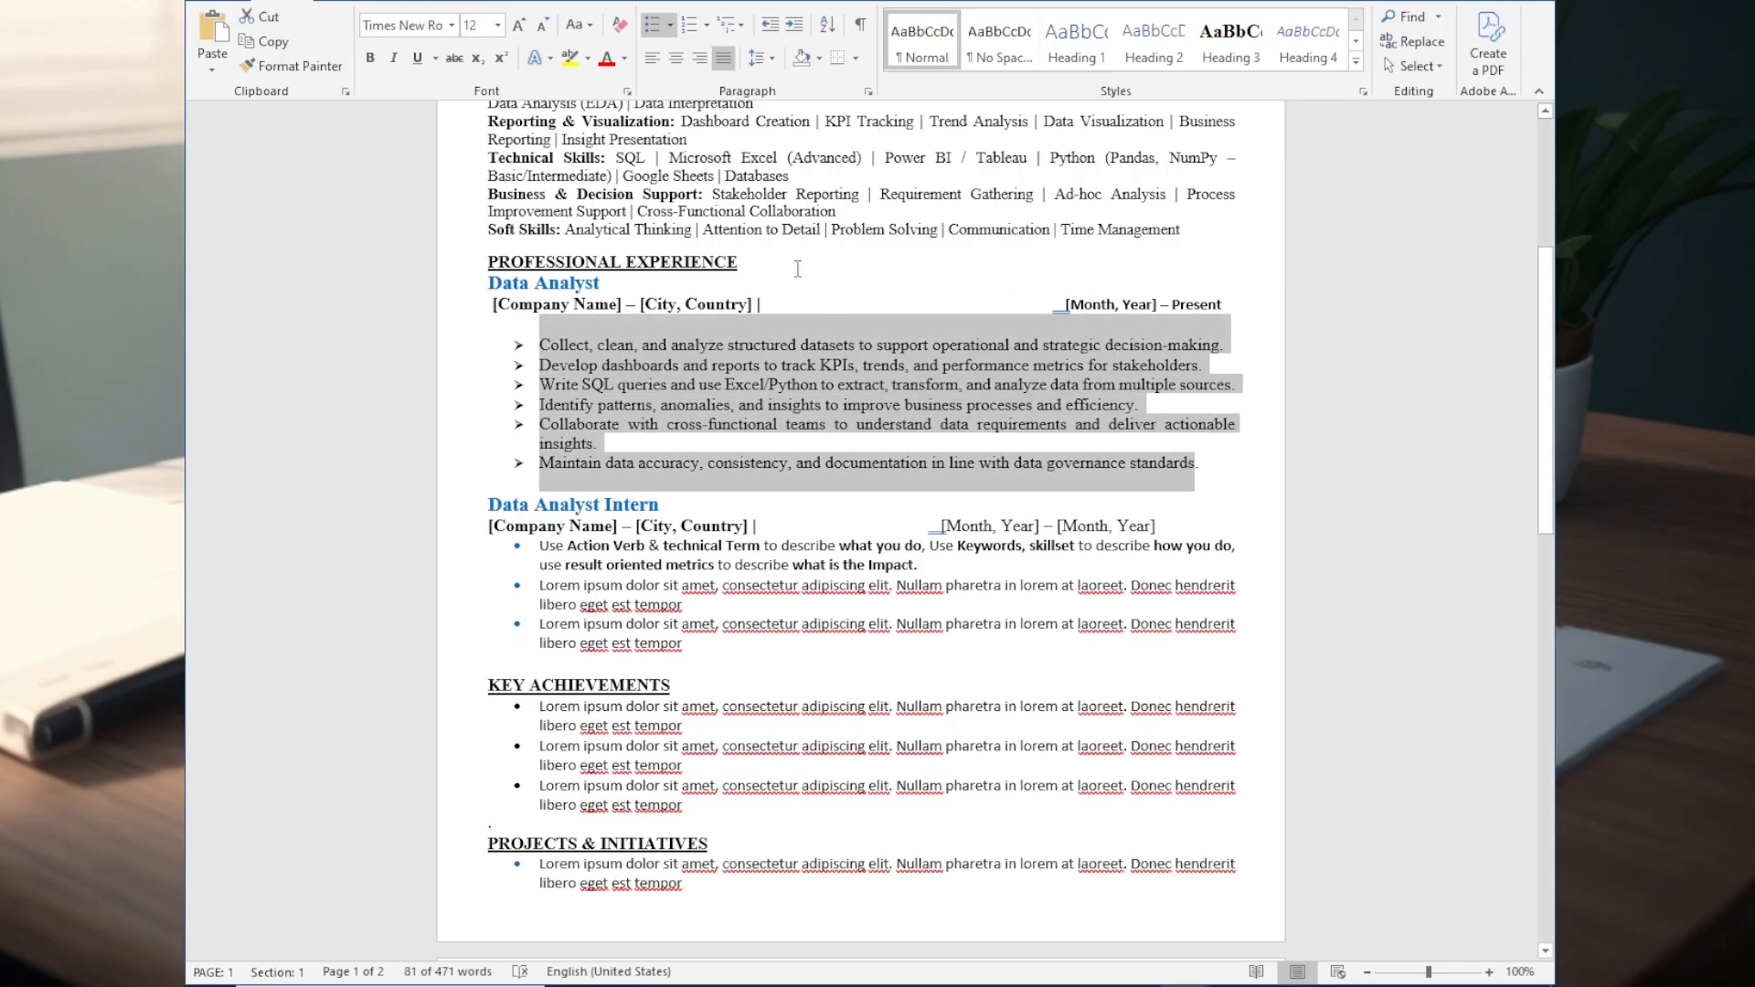
pyautogui.click(542, 24)
pyautogui.click(920, 427)
# - Replace the placeholder bullets under Data Analyst Intern with the copied internship duties on data cleaning, reporting, basic analysis and documentation
pyautogui.scroll(-1, 920, 427)
pyautogui.moveTo(693, 566); pyautogui.dragTo(537, 470)
pyautogui.write('Assisted in data cleaning, validation, and preparation for analysis. Supported report generation and dashboard updates under senior analyst supervision. Performed basic data analysis and summarized findings for internal teams. Helped maintain datasets, documentation, and version control.')
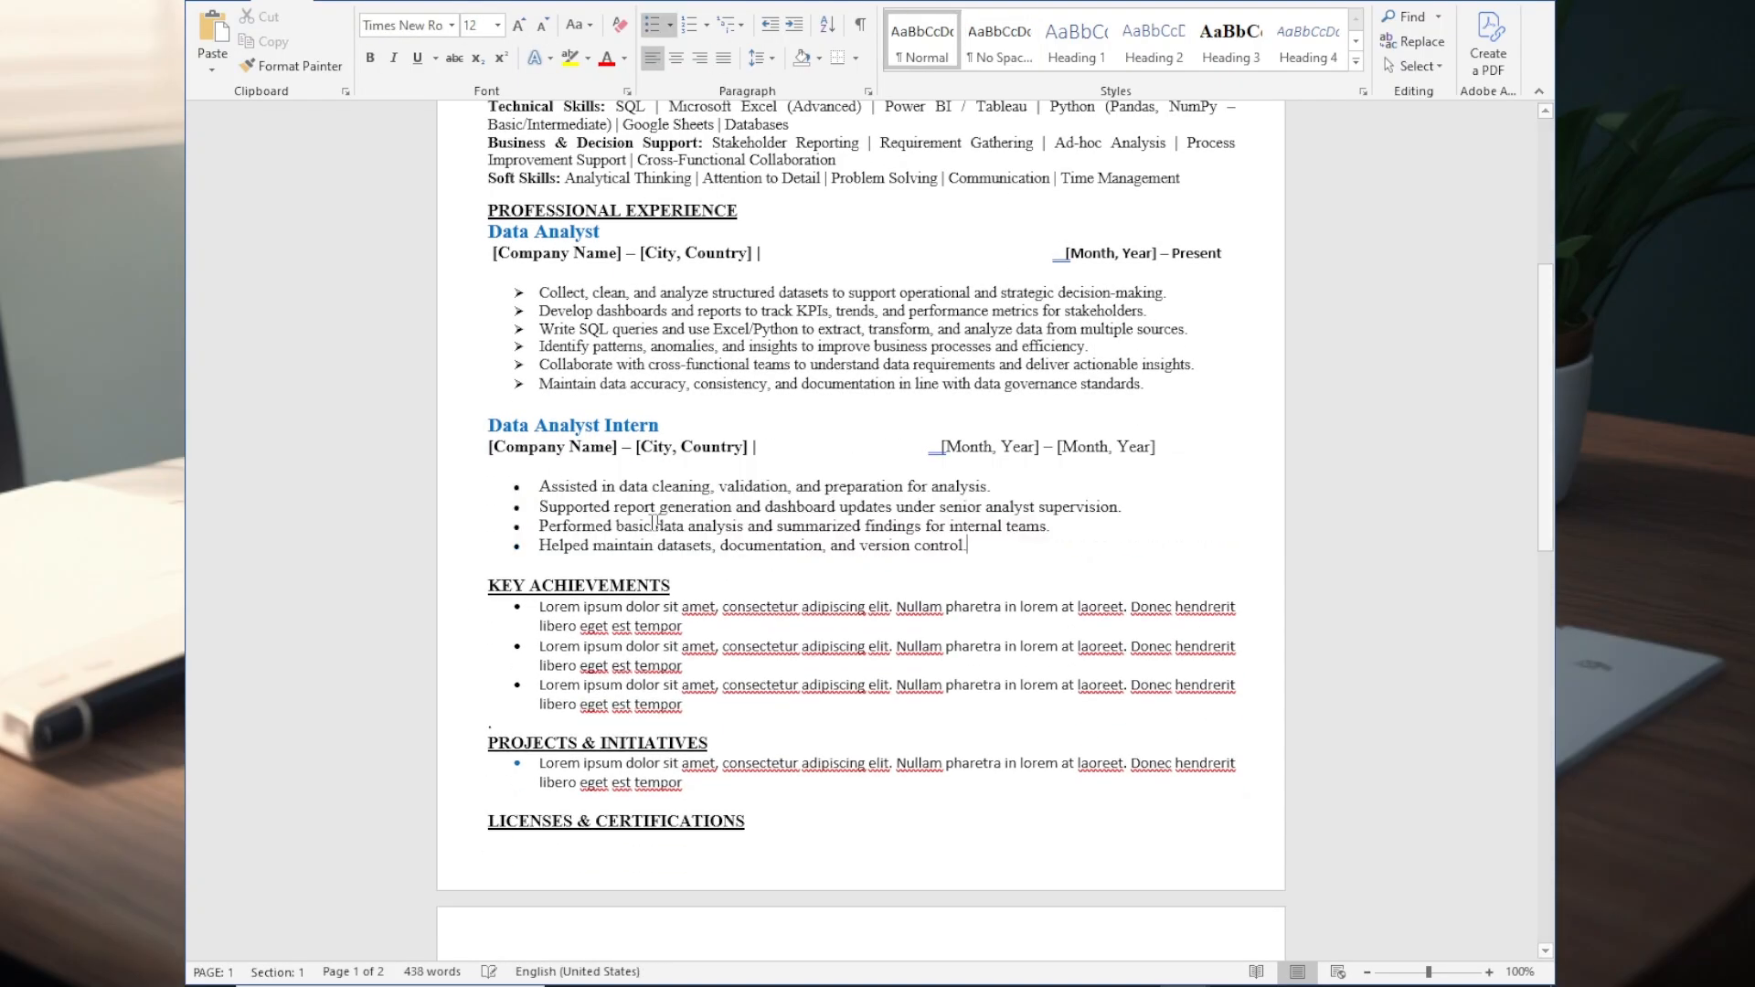
# - Replace the placeholder bullets under Key Achievements with the copied achievements on reporting accuracy, reporting time, actionable insights and 99%+ data accuracy
pyautogui.scroll(-3, 951, 400)
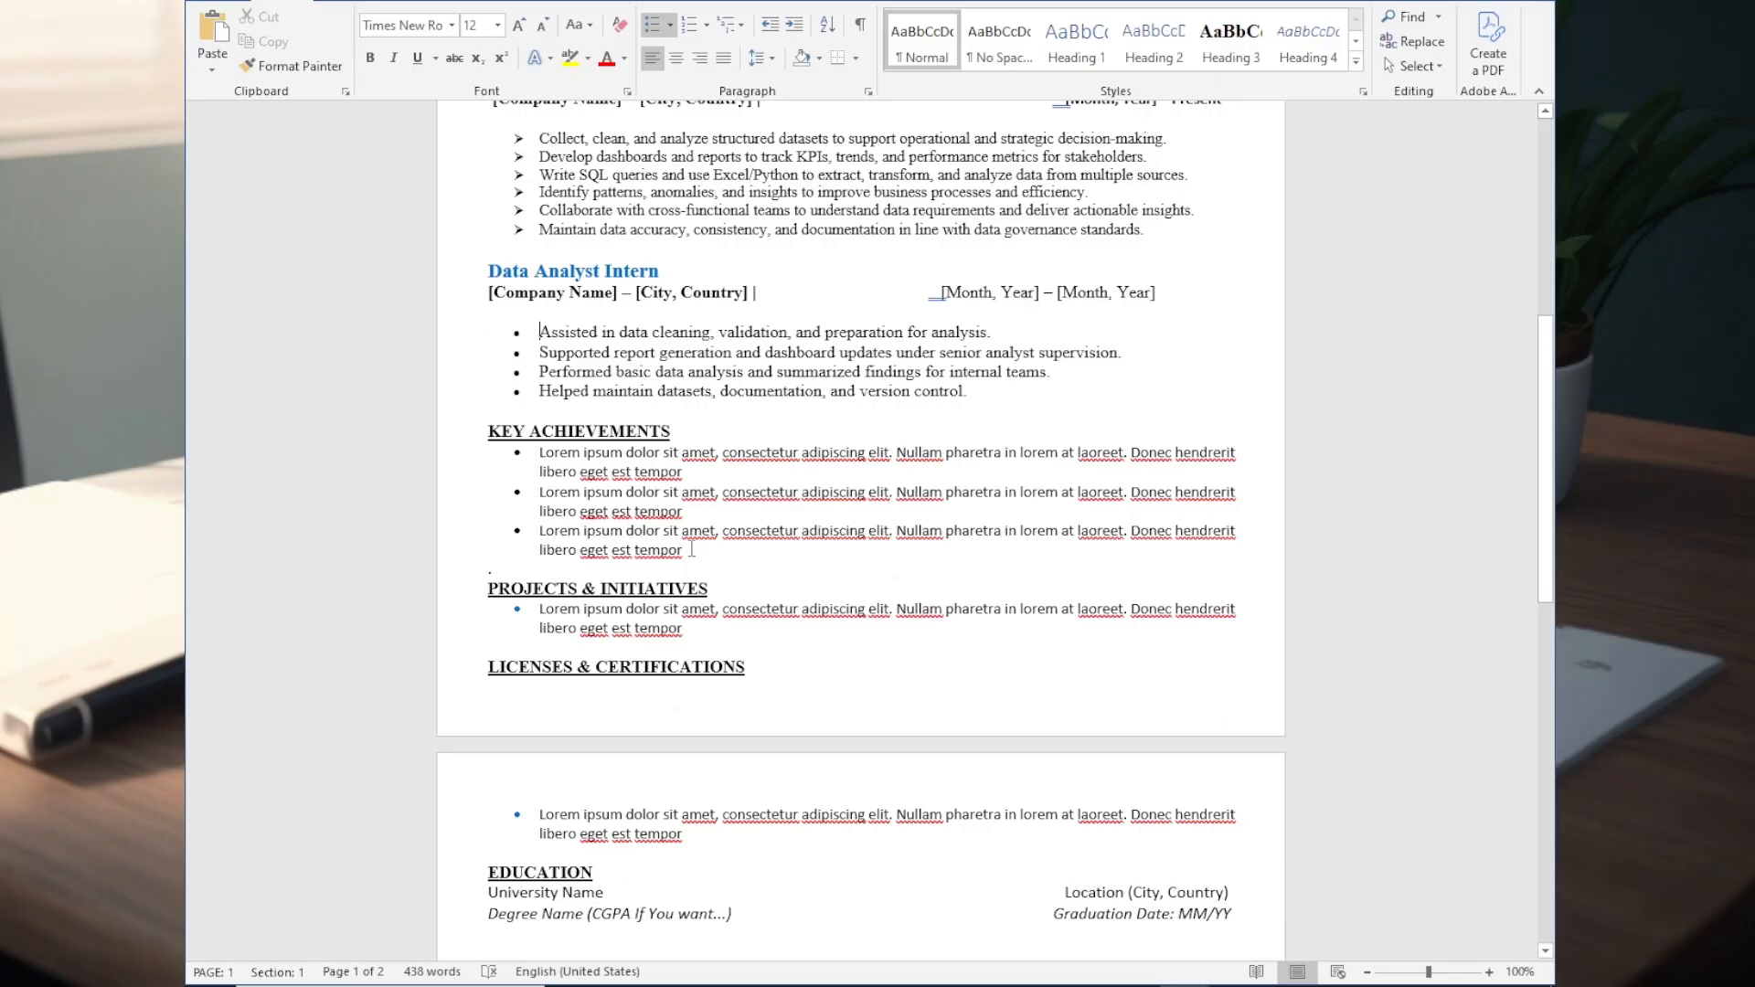
pyautogui.moveTo(692, 549); pyautogui.dragTo(537, 452)
pyautogui.write('Improved reporting accuracy by X% through systematic data cleaning and validation processes. Reduced manual reporting time by X% by automating dashboards and recurring reports. Delivered actionable insights that supported process improvements / cost optimization / performance tracking. Maintained 99%+ data accuracy across multiple data sources and reports.')
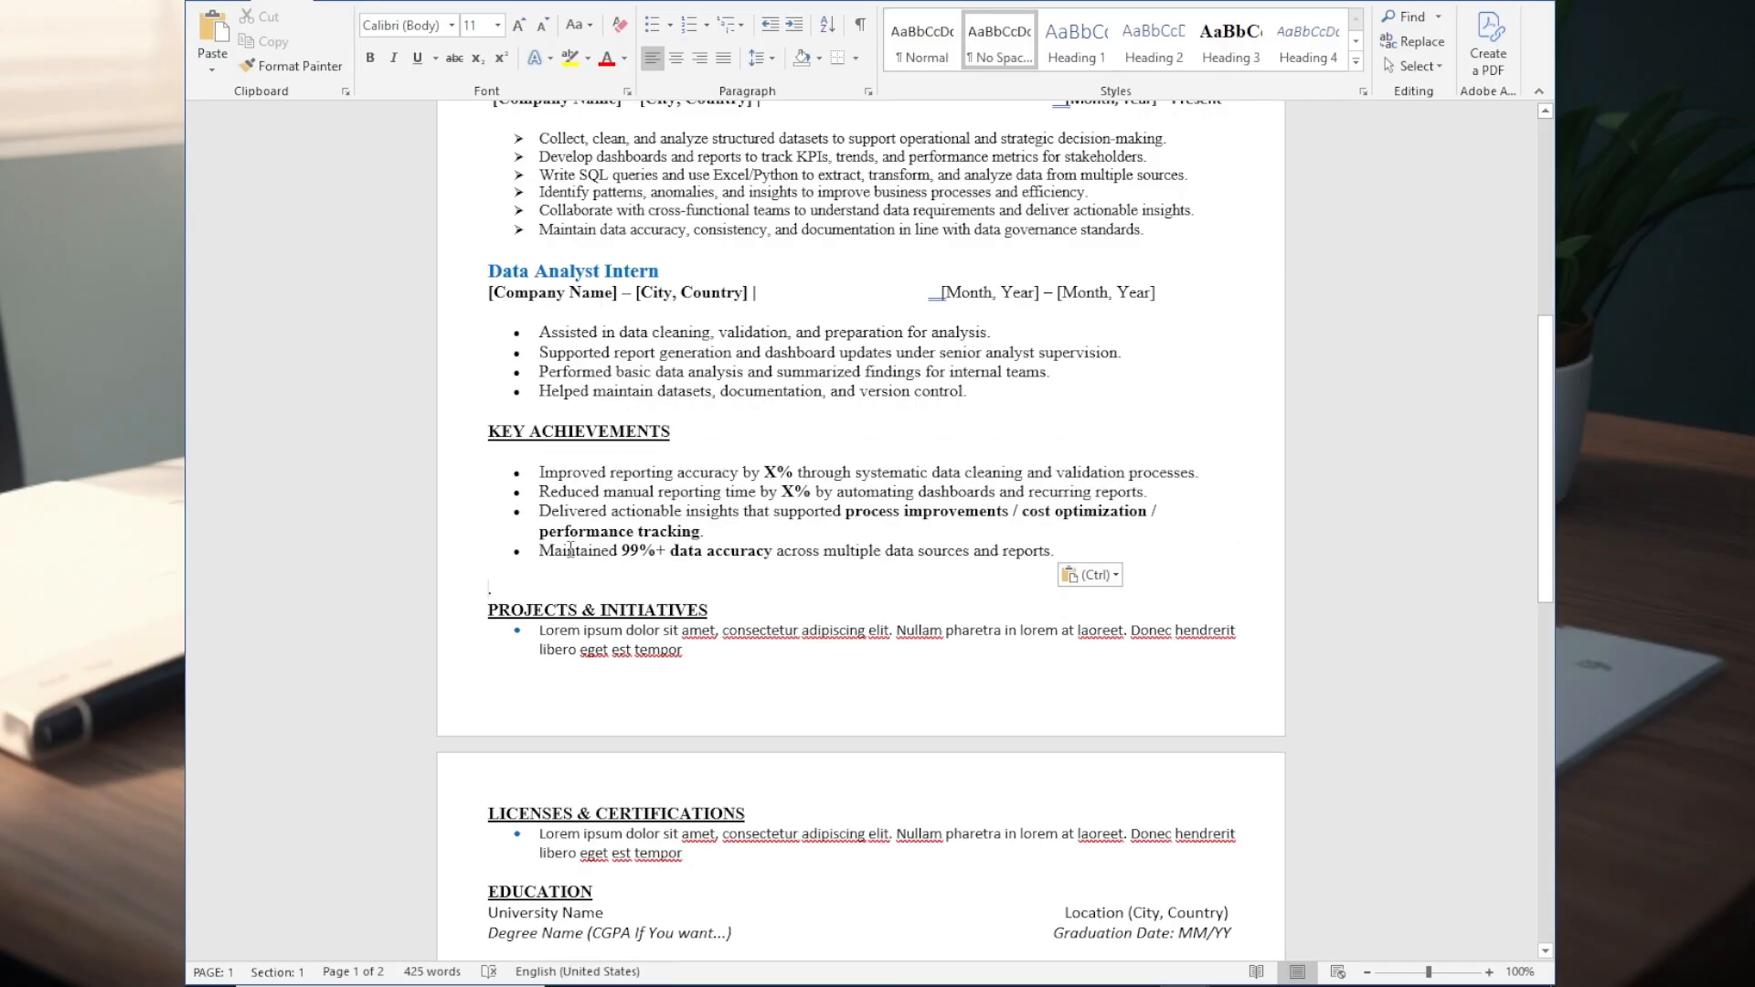
# - Remove the stray line under Key Achievements and give the Data Analyst duties the No Spacing style with arrow bullets
pyautogui.press('BackSpace')
pyautogui.scroll(6, 936, 420)
pyautogui.moveTo(1154, 542); pyautogui.dragTo(540, 445)
pyautogui.click(1000, 41)
pyautogui.click(656, 26)
pyautogui.scroll(-2, 987, 563)
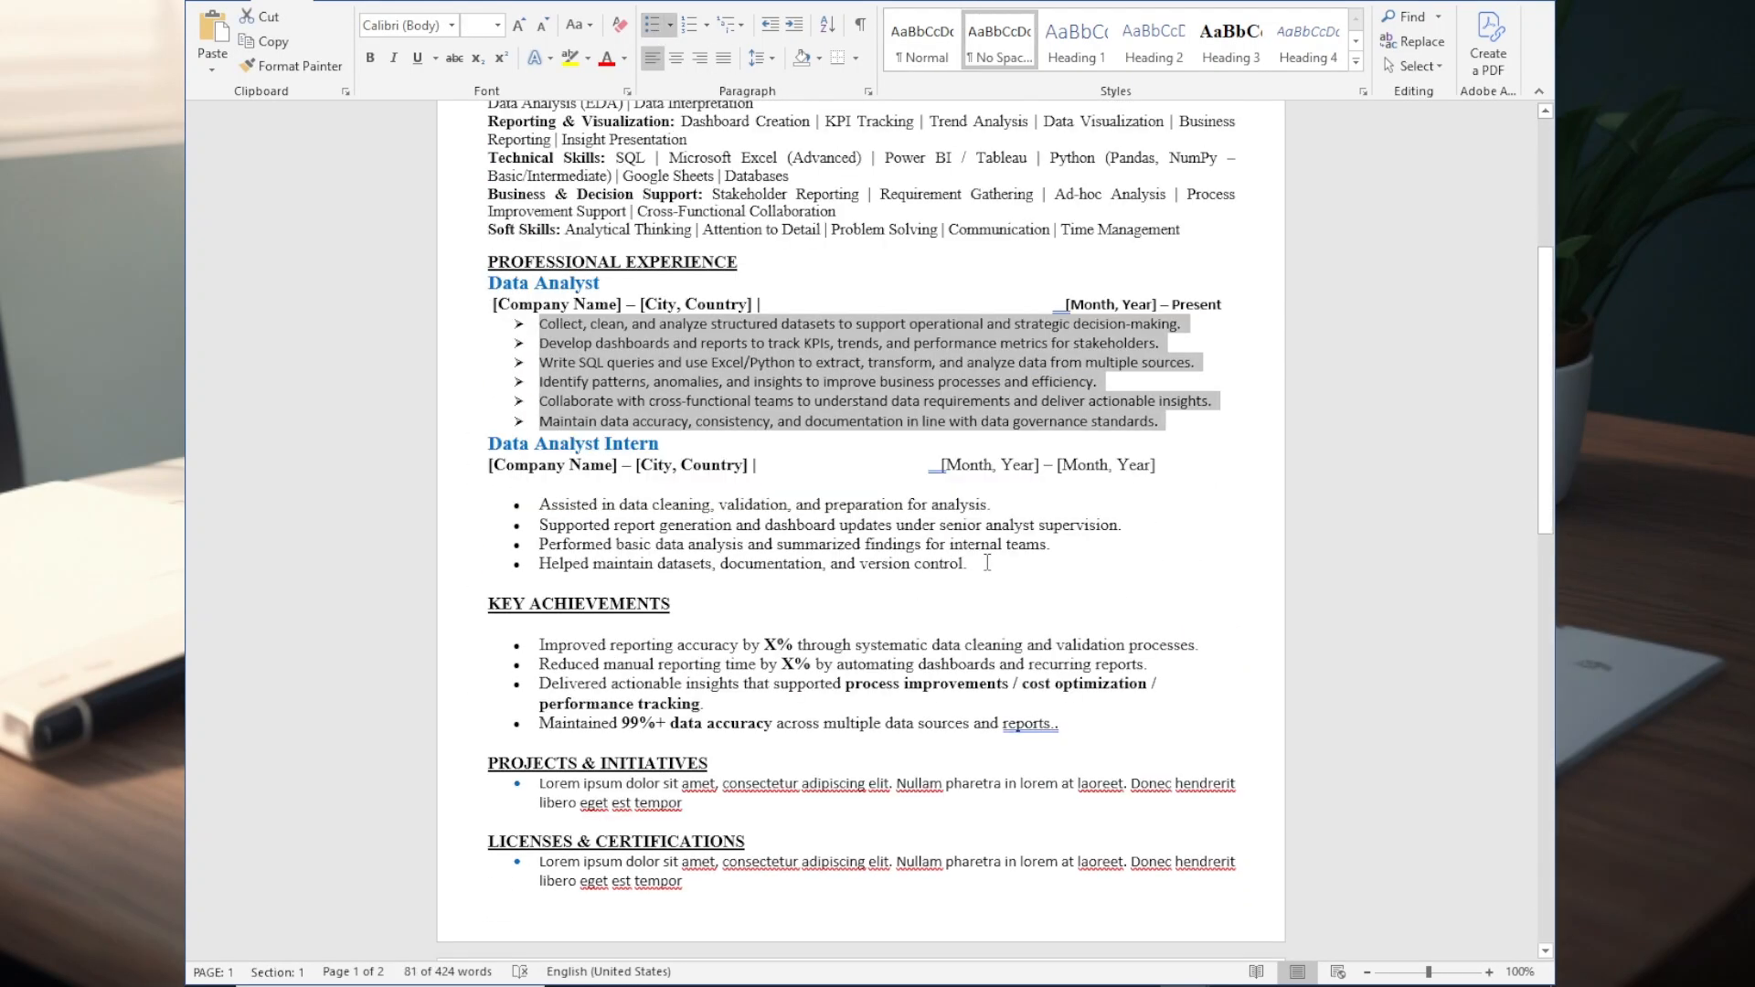
# - Apply the No Spacing style and arrow bullets to the Data Analyst Intern duties
pyautogui.moveTo(987, 564); pyautogui.dragTo(540, 505)
pyautogui.click(1000, 41)
pyautogui.click(655, 26)
pyautogui.scroll(-2, 1073, 583)
# - Apply the No Spacing style and four-diamond bullets to the Key Achievements entries
pyautogui.moveTo(1073, 584); pyautogui.dragTo(540, 502)
pyautogui.click(1000, 41)
pyautogui.click(670, 25)
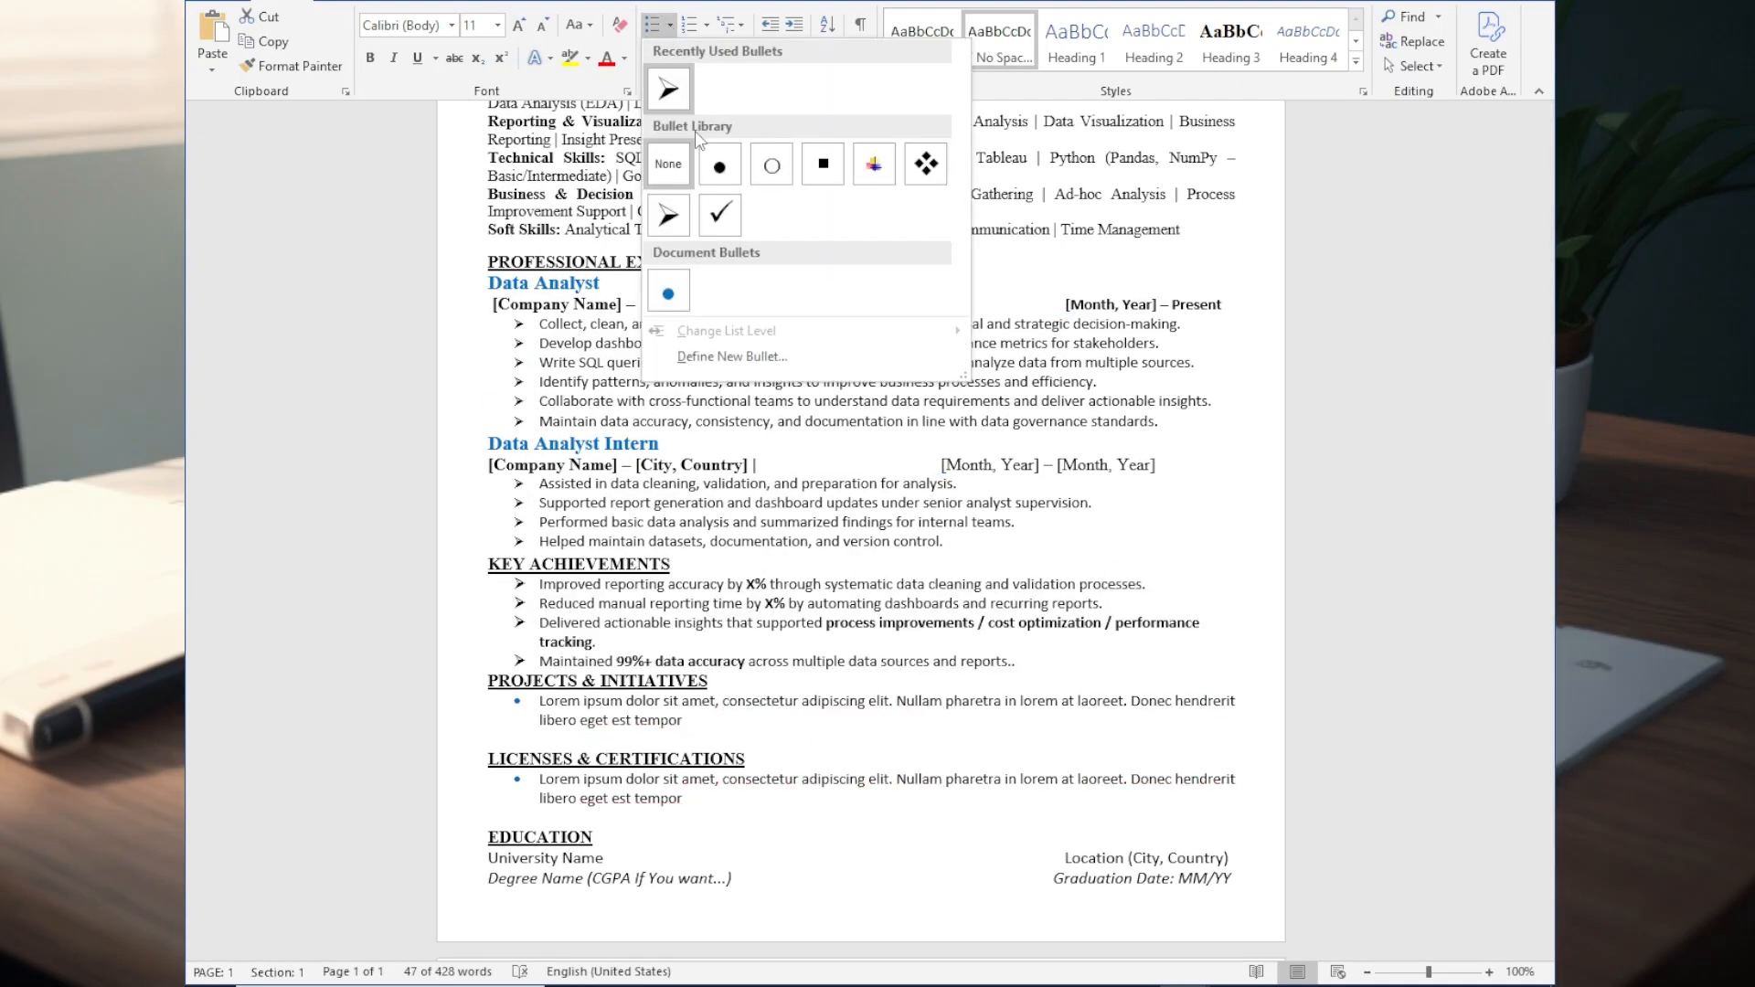
pyautogui.click(925, 164)
pyautogui.scroll(-3, 759, 494)
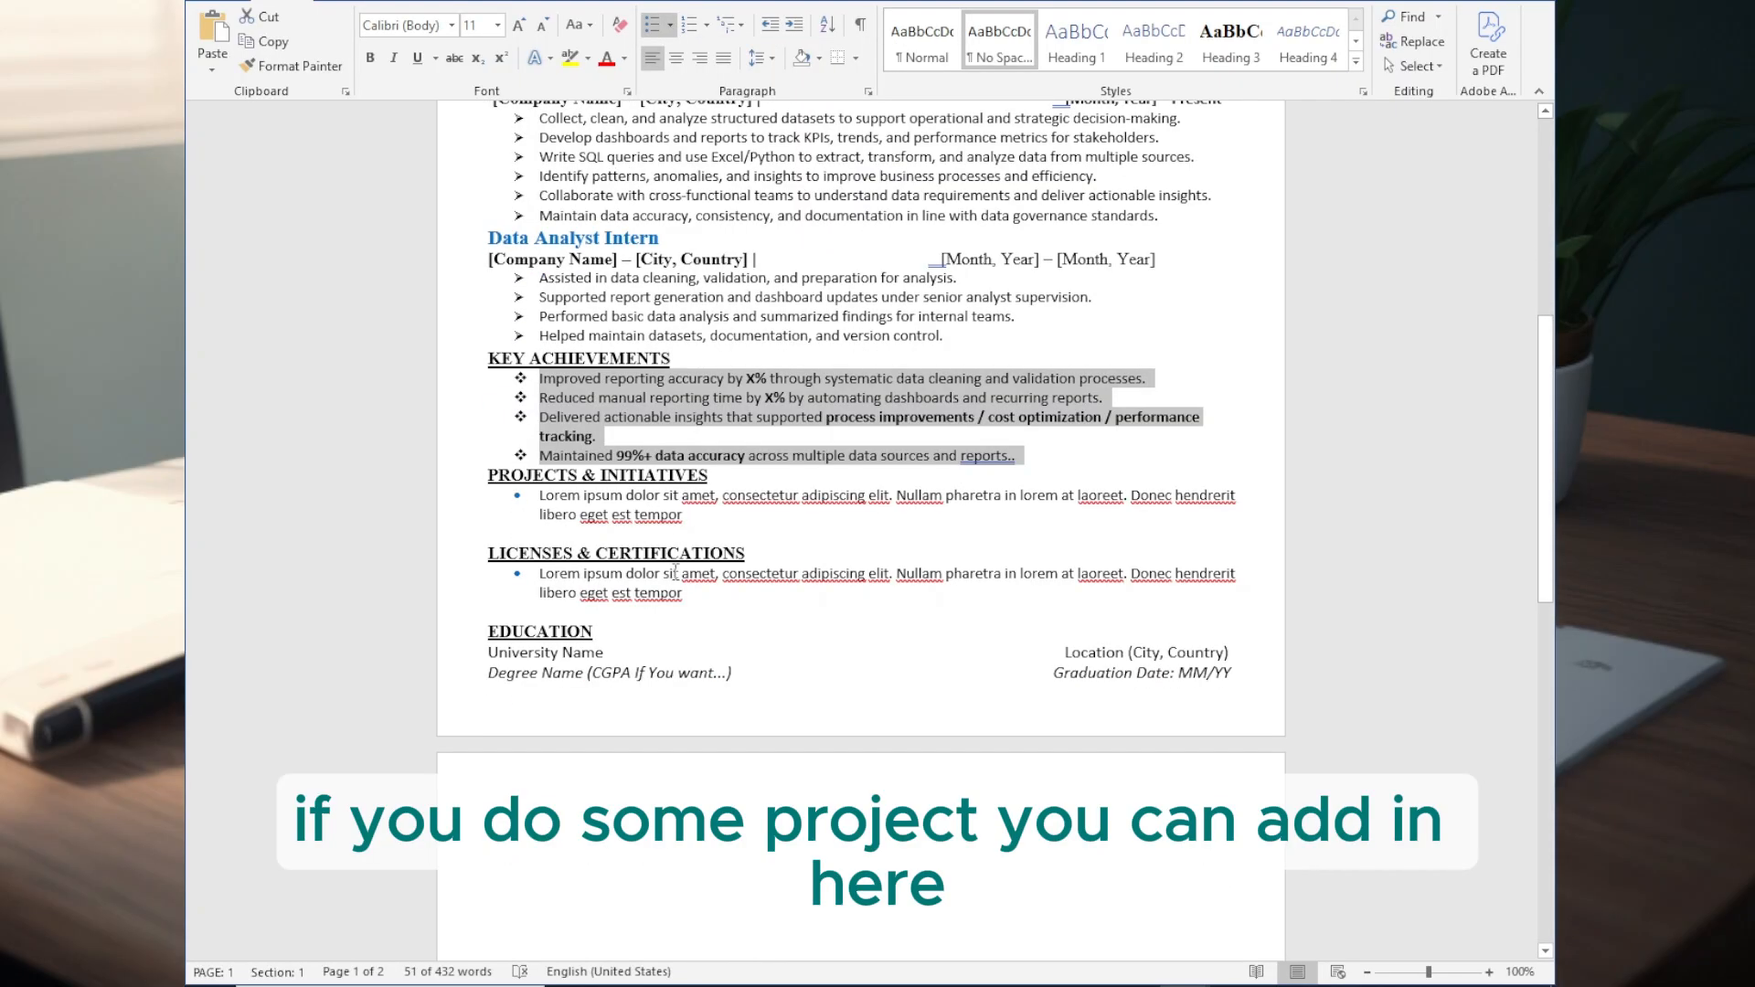
# - Replace the Licenses & Certifications placeholder with the copied data analytics and Python certifications, in No Spacing style with checkmark bullets
pyautogui.tripleClick(696, 596)
pyautogui.hotkey('ctrl', 'v')
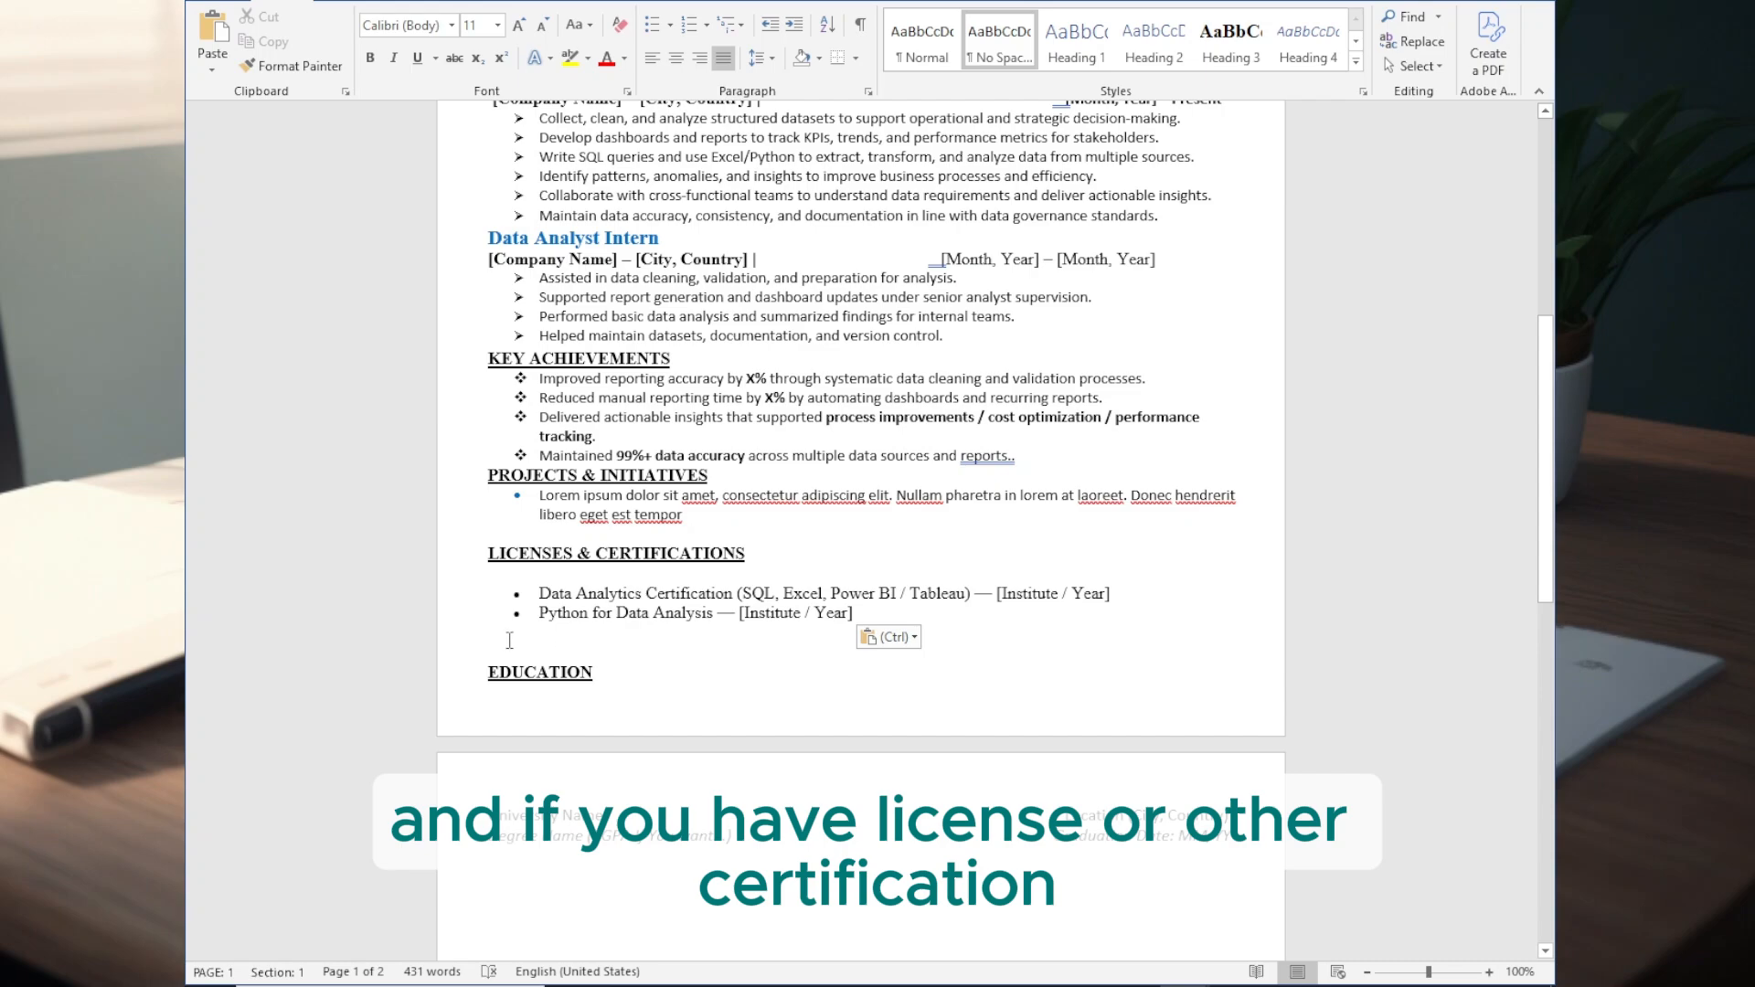
pyautogui.moveTo(509, 640); pyautogui.dragTo(490, 574)
pyautogui.click(1000, 41)
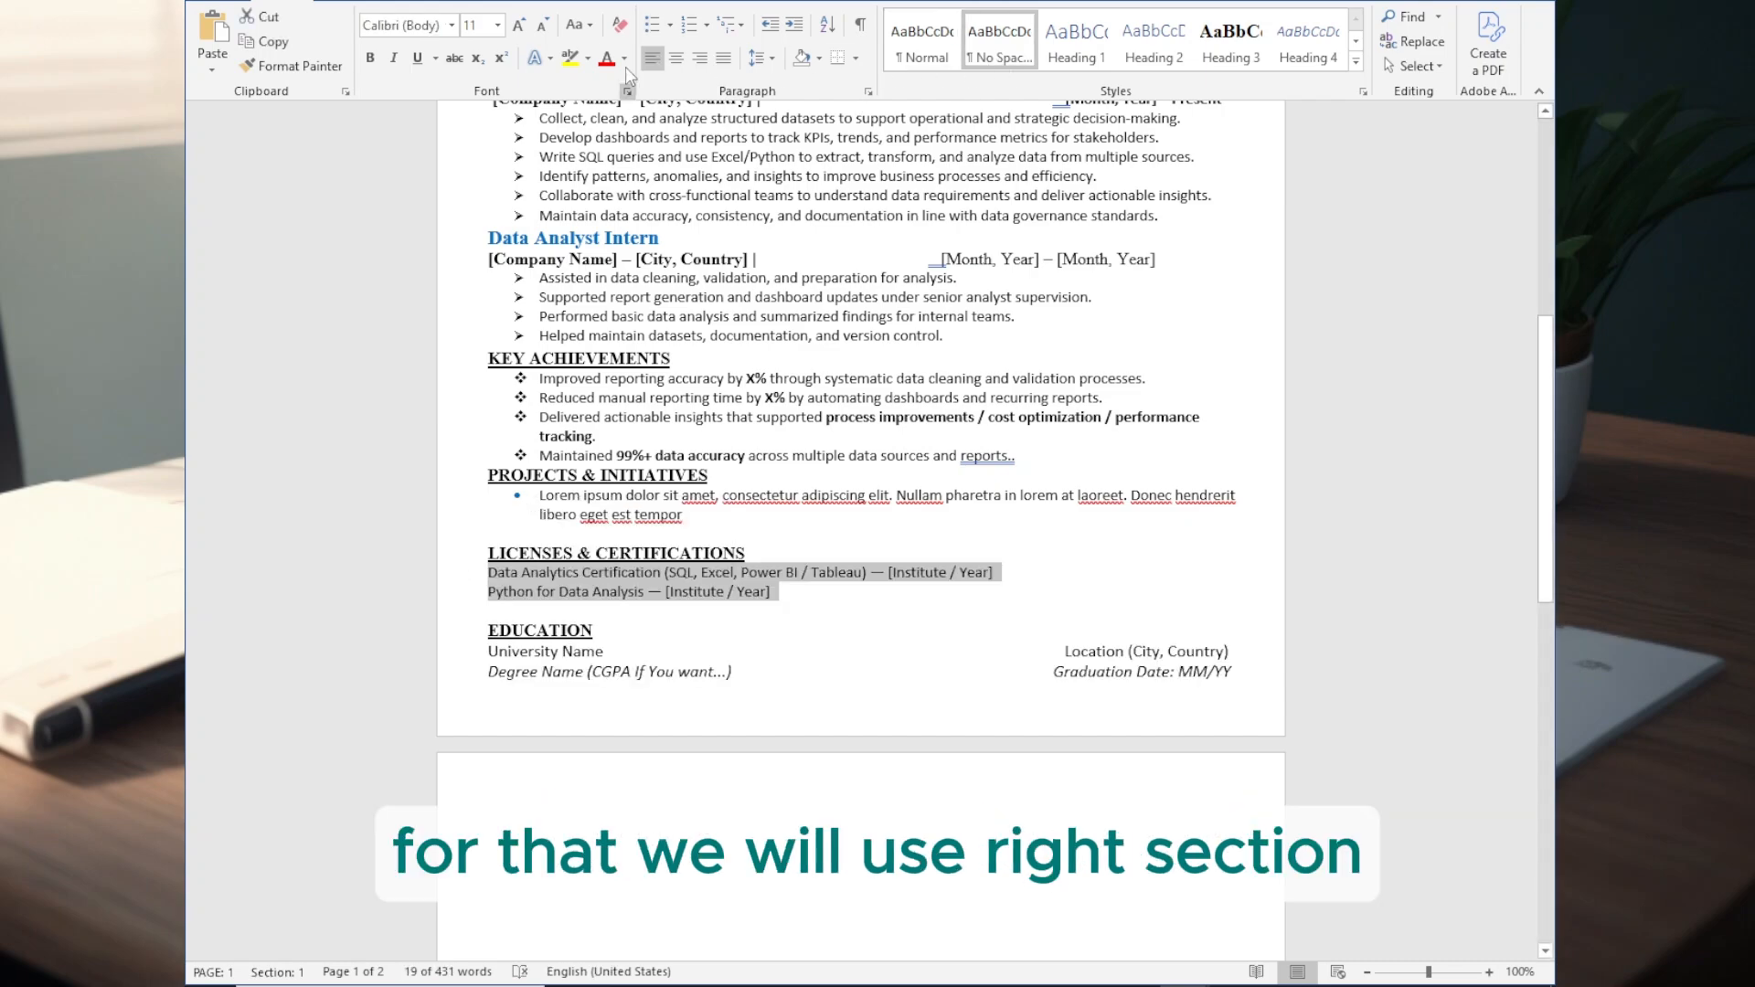
pyautogui.click(670, 25)
pyautogui.click(730, 215)
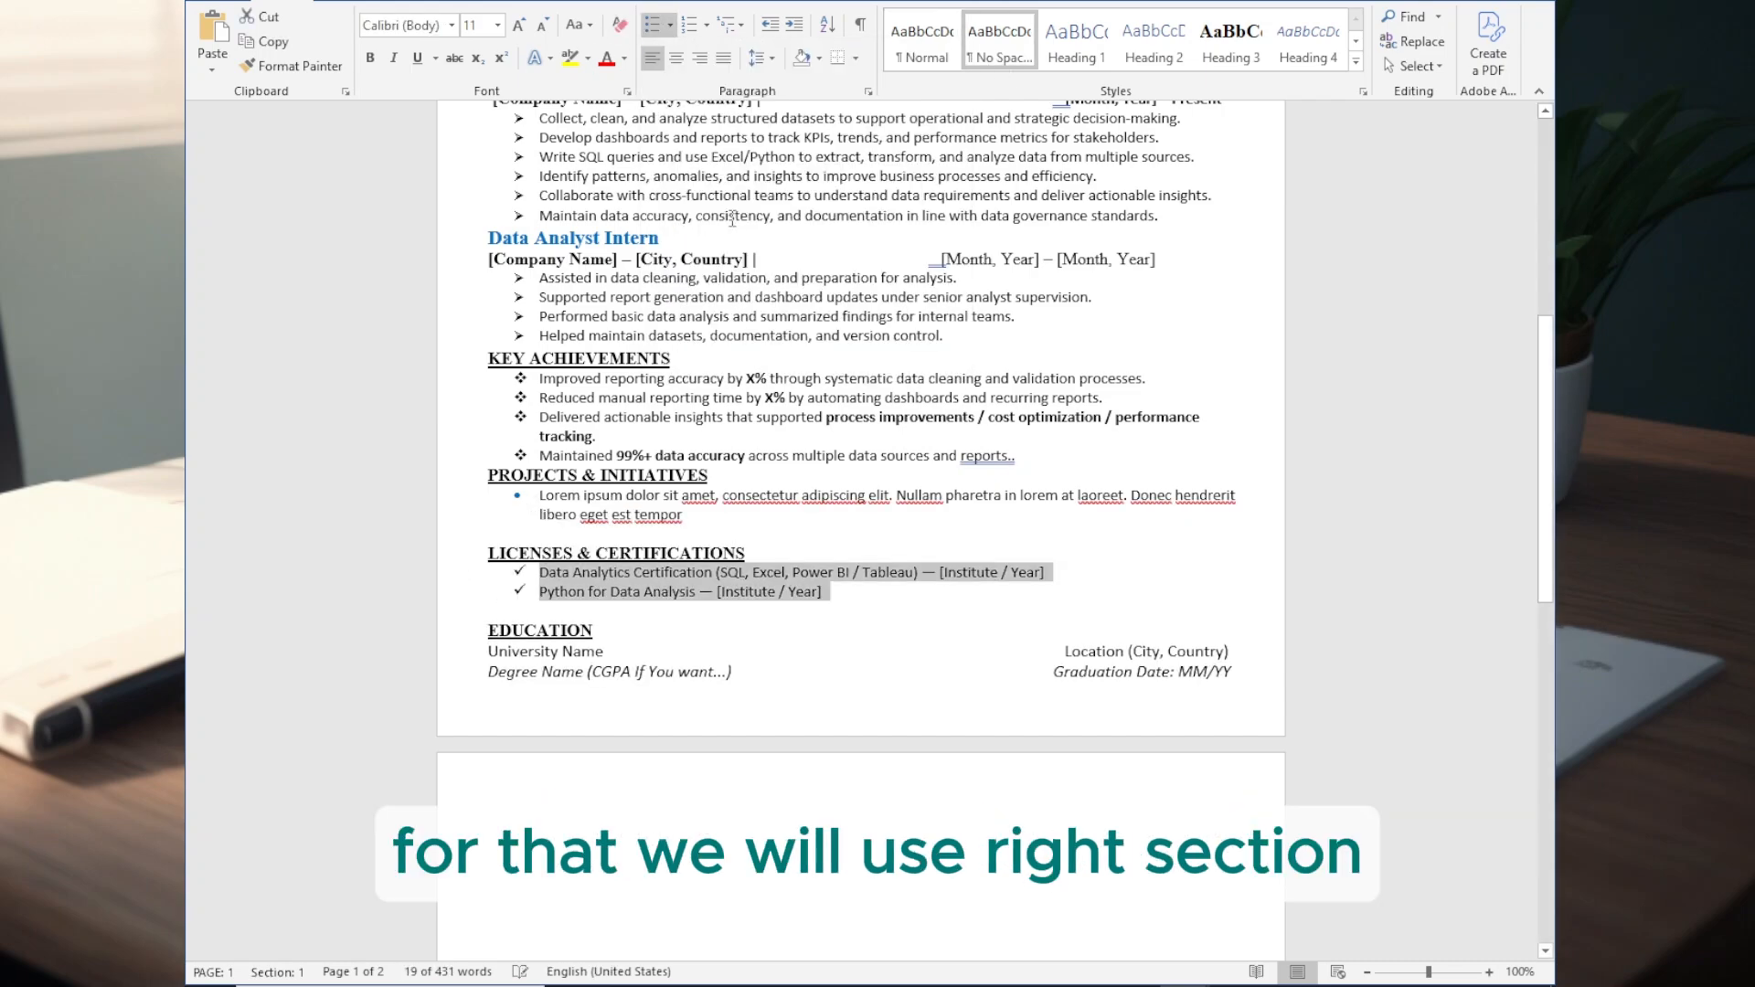
# - Remove the blank line above Licenses & Certifications and replace the Education placeholder with the copied Bachelor's Degree entry on its own line
pyautogui.click(539, 528)
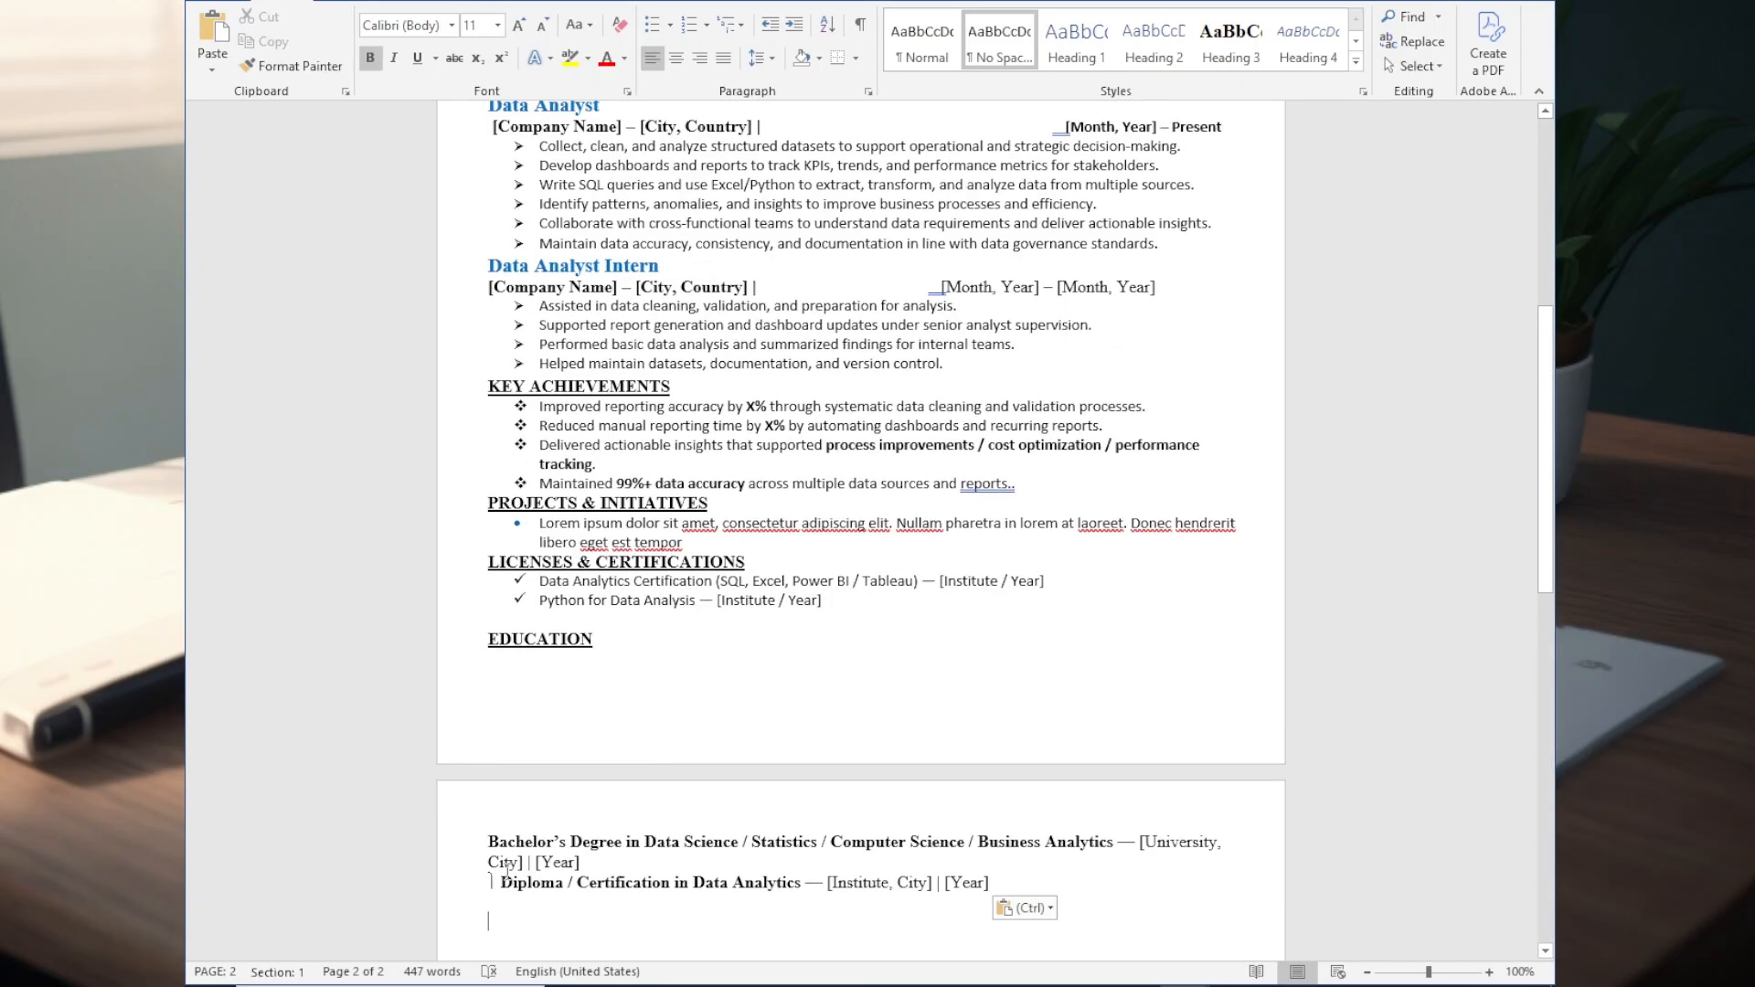
pyautogui.click(328, 884)
pyautogui.press('BackSpace')
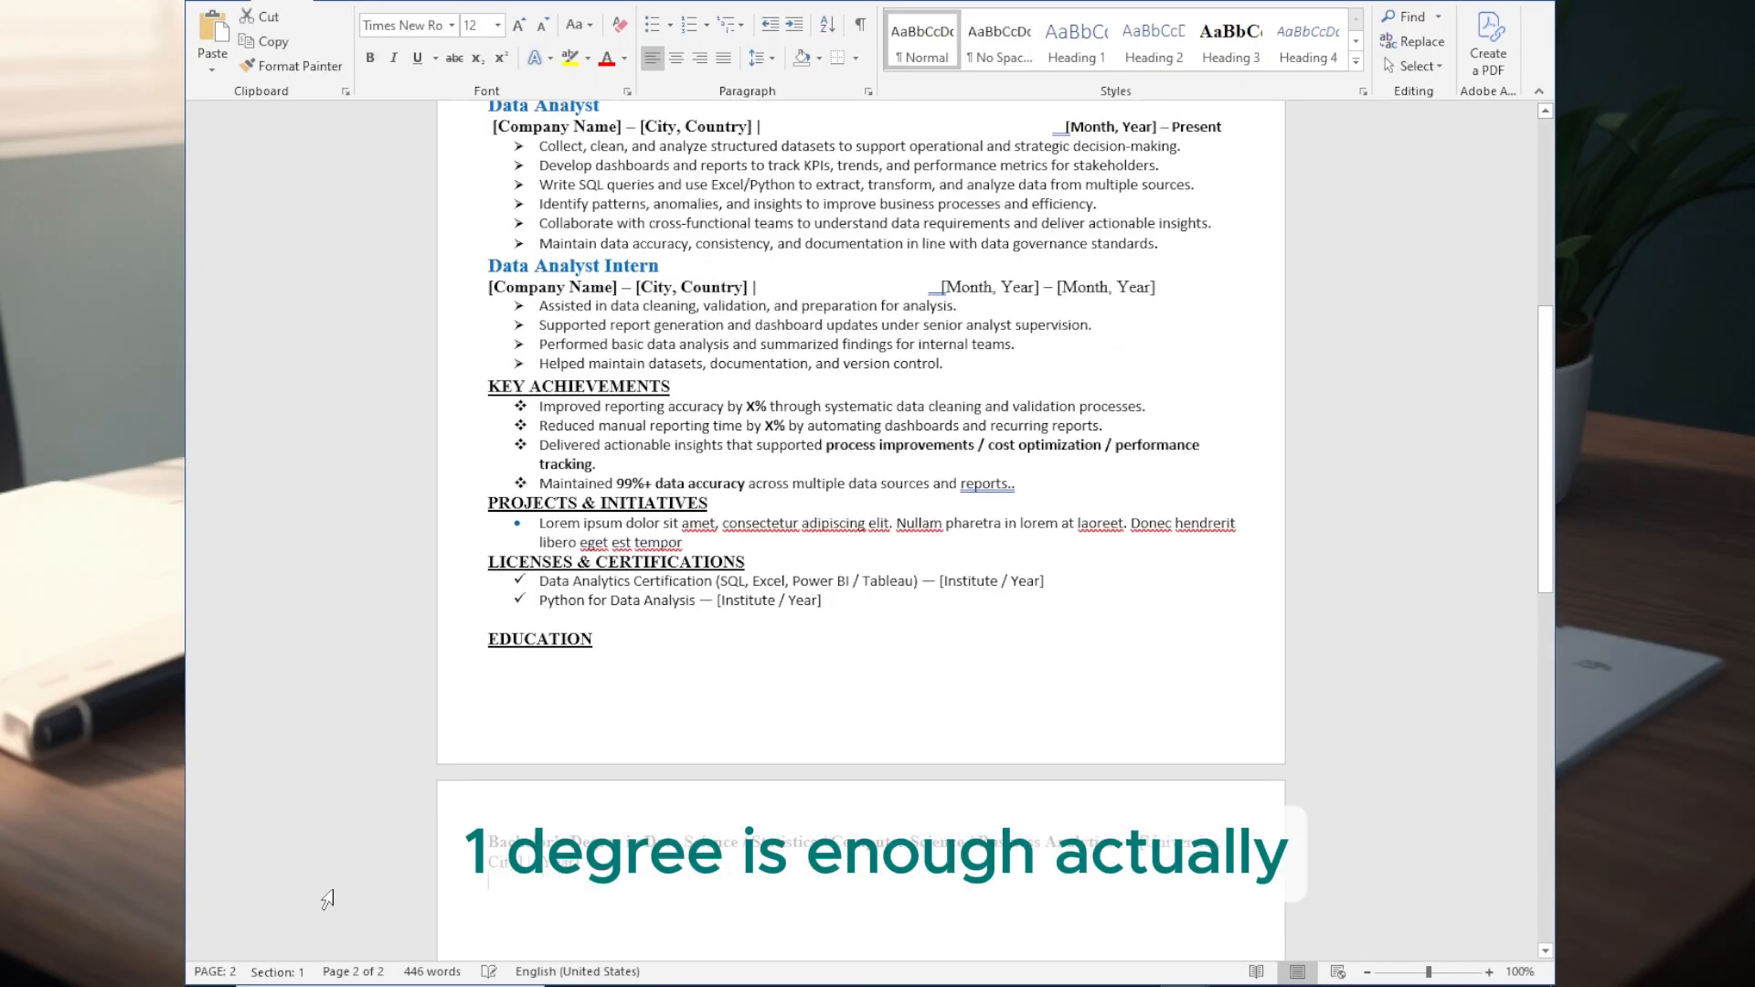
pyautogui.press('BackSpace')
pyautogui.click(491, 680)
pyautogui.press('BackSpace')
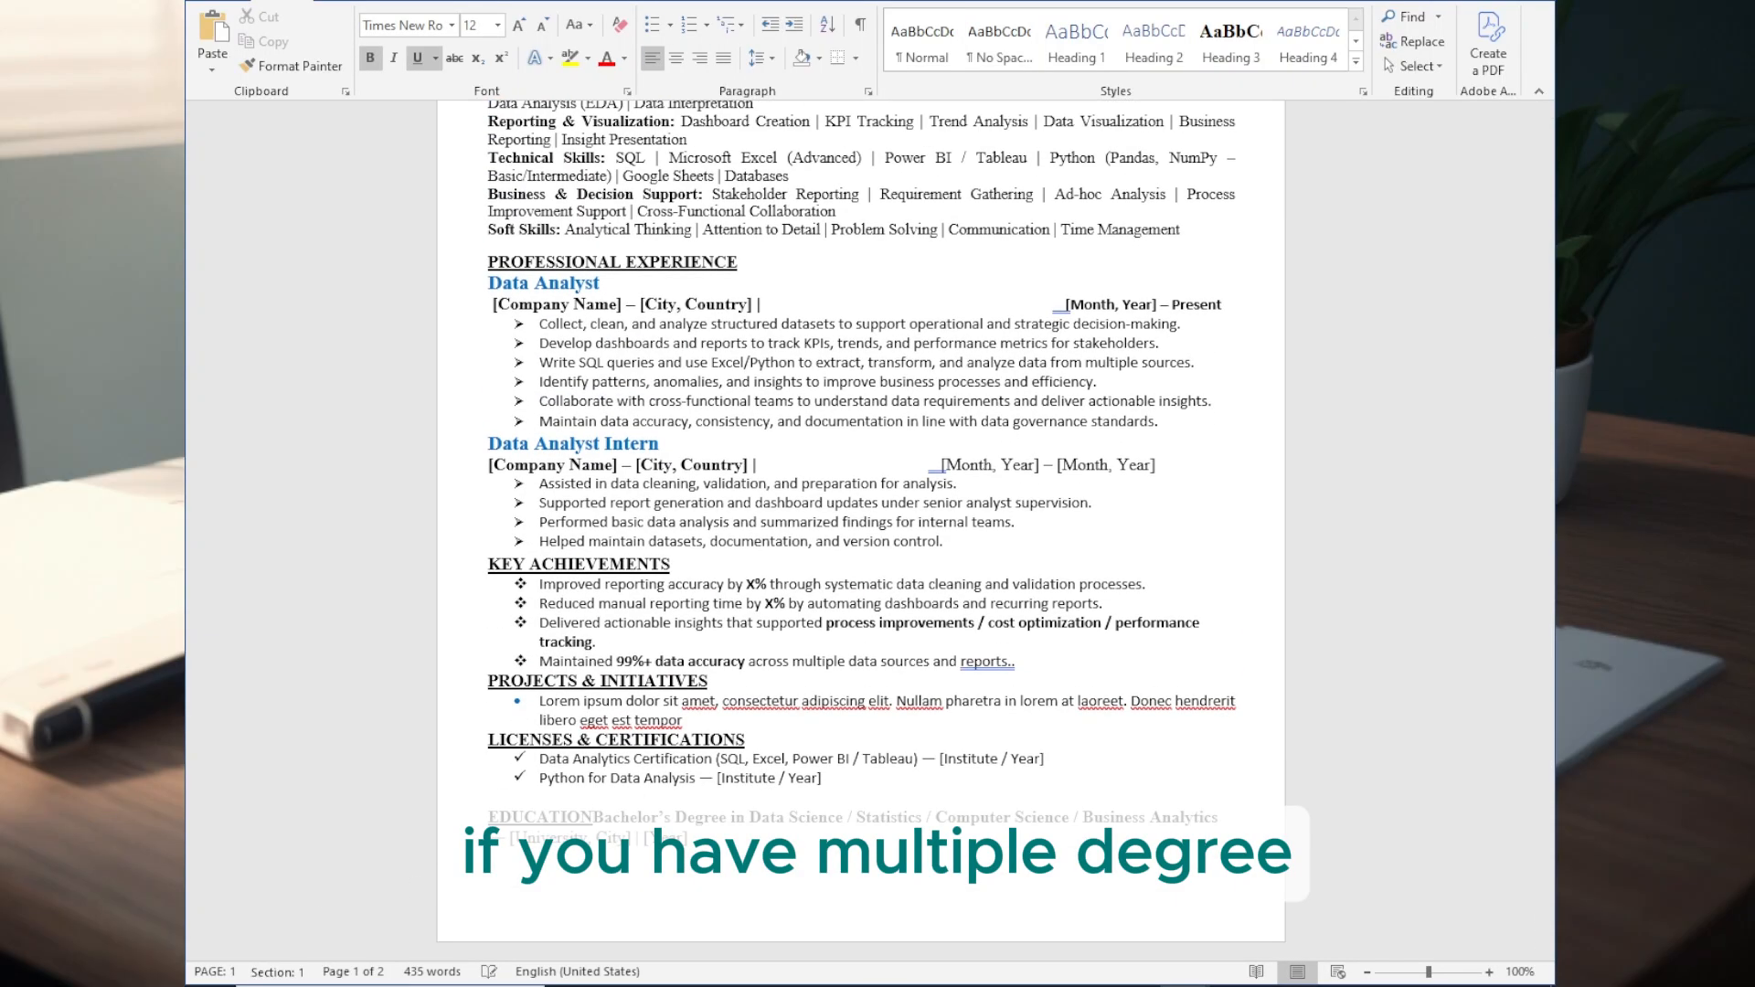
pyautogui.press('Return')
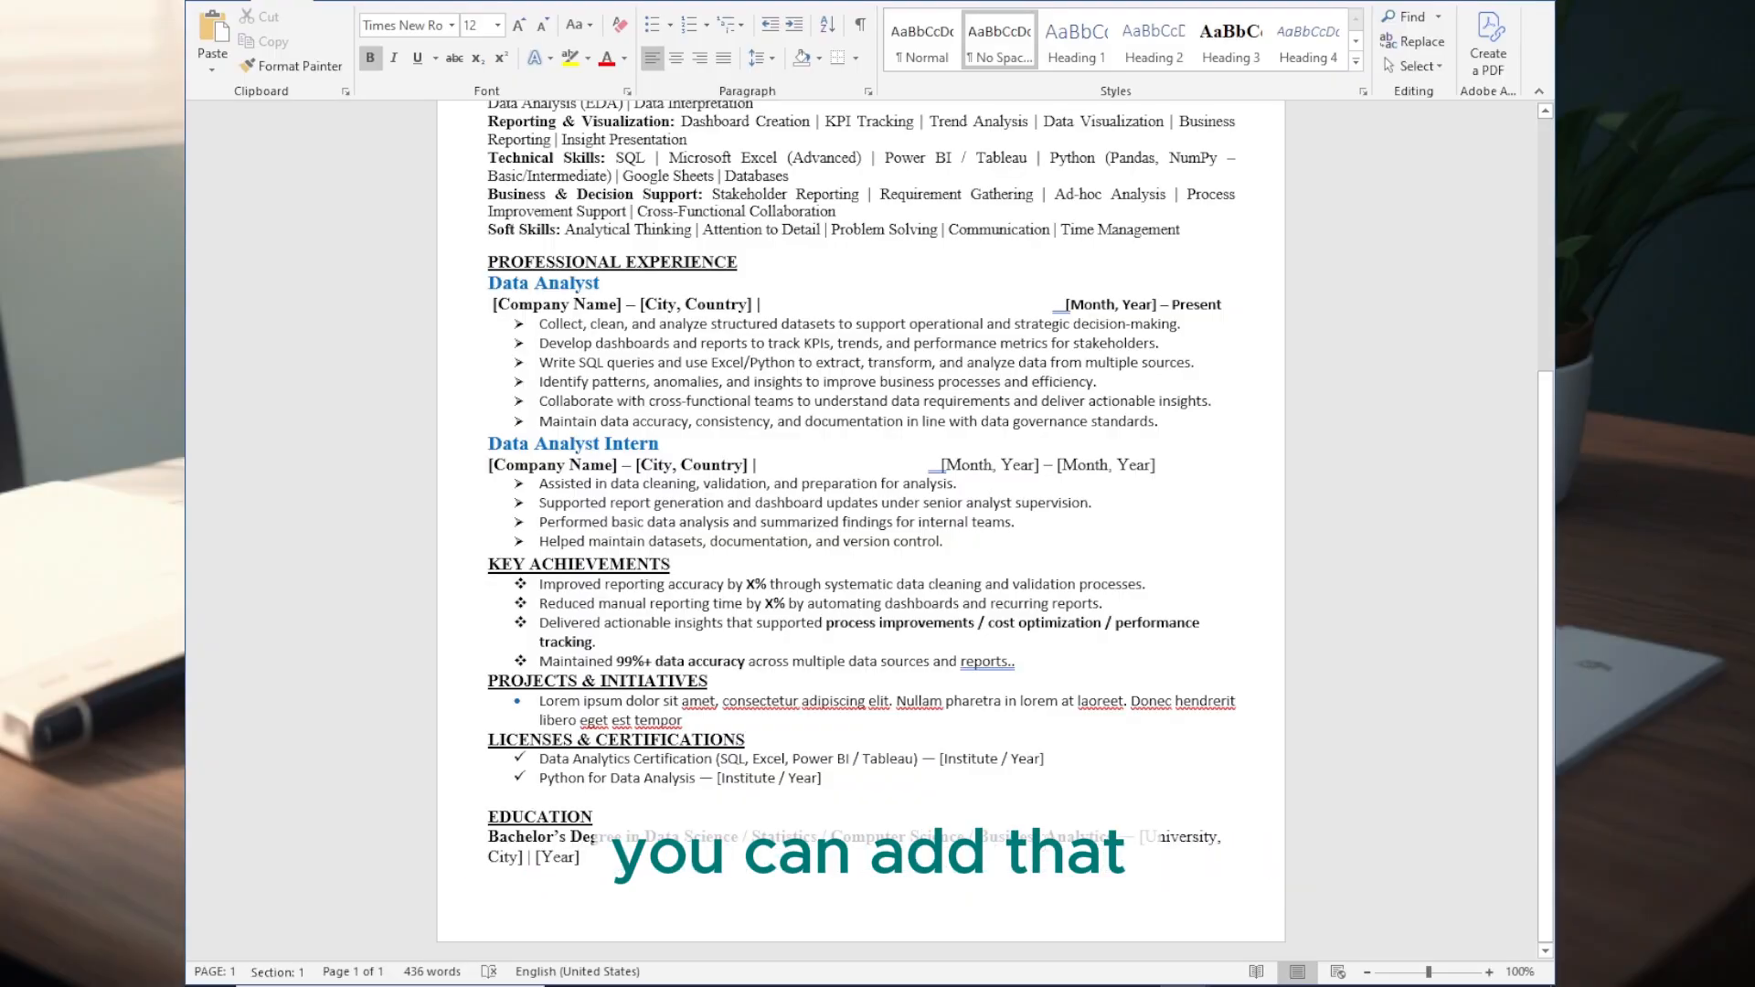
# - Tighten the gap between the professional summary and the Core Competencies & Technical Skills heading
pyautogui.scroll(1, 776, 736)
pyautogui.scroll(-1, 640, 777)
pyautogui.click(546, 780)
pyautogui.scroll(4, 512, 548)
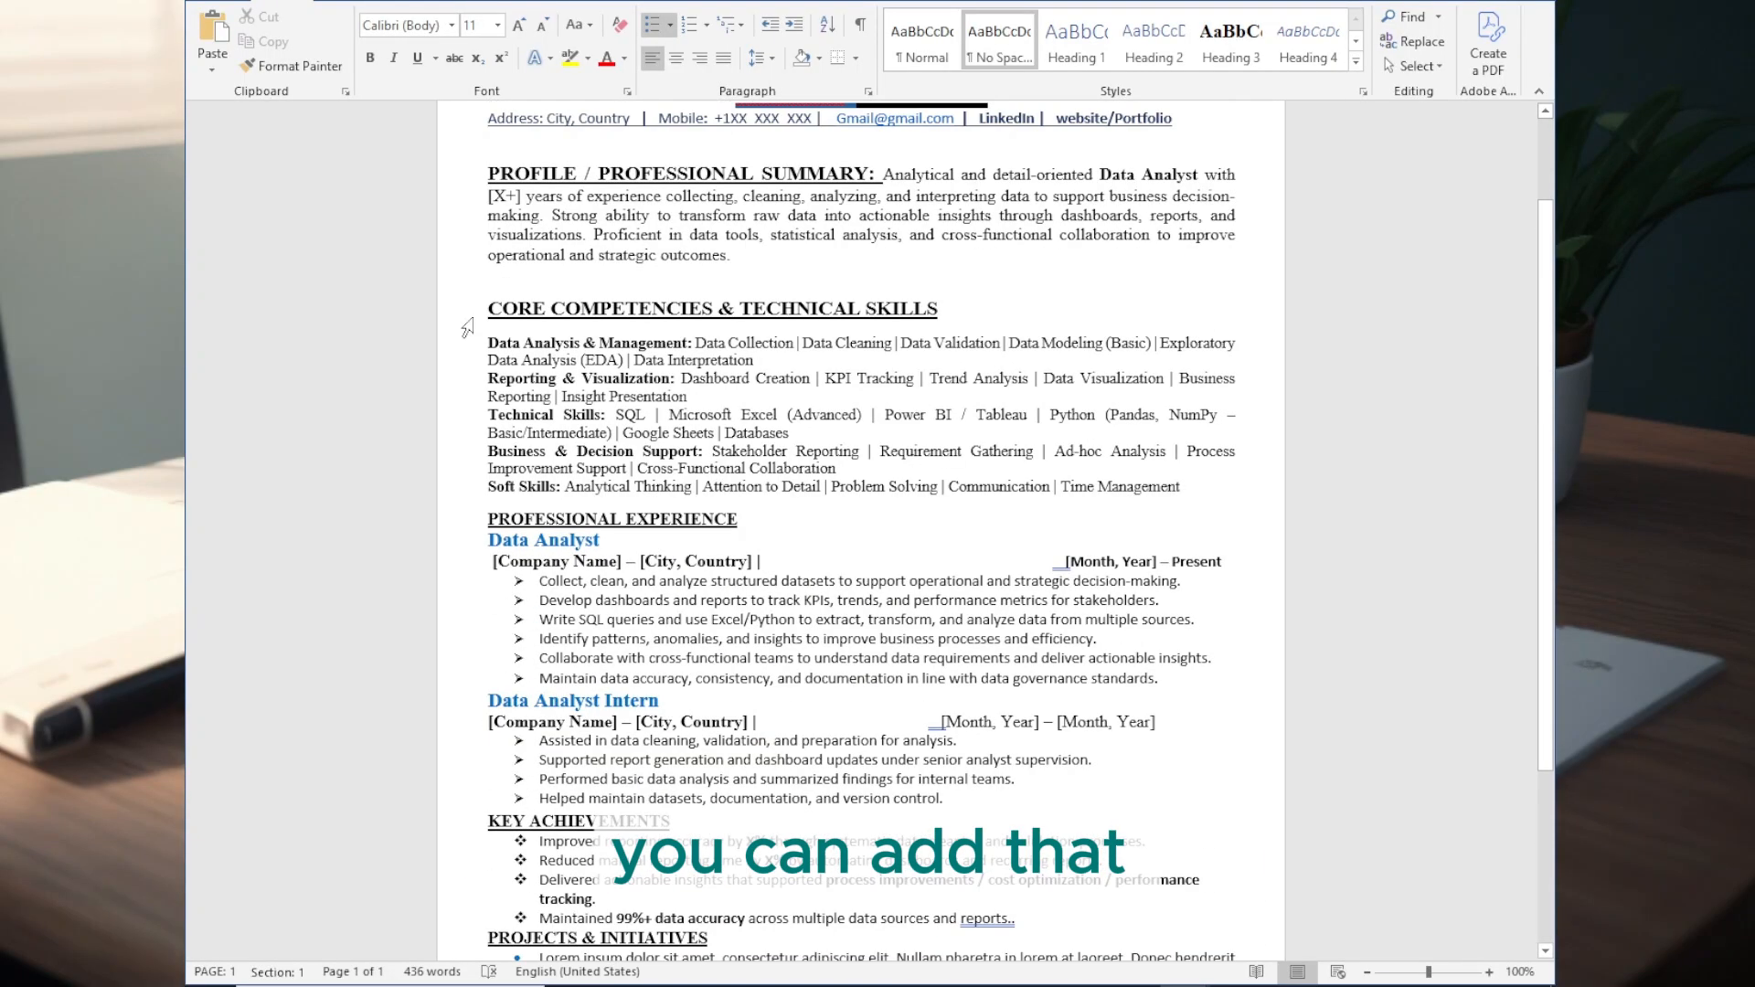
pyautogui.click(493, 278)
pyautogui.press('BackSpace')
pyautogui.click(500, 273)
pyautogui.click(491, 281)
pyautogui.press('BackSpace')
pyautogui.press('Return')
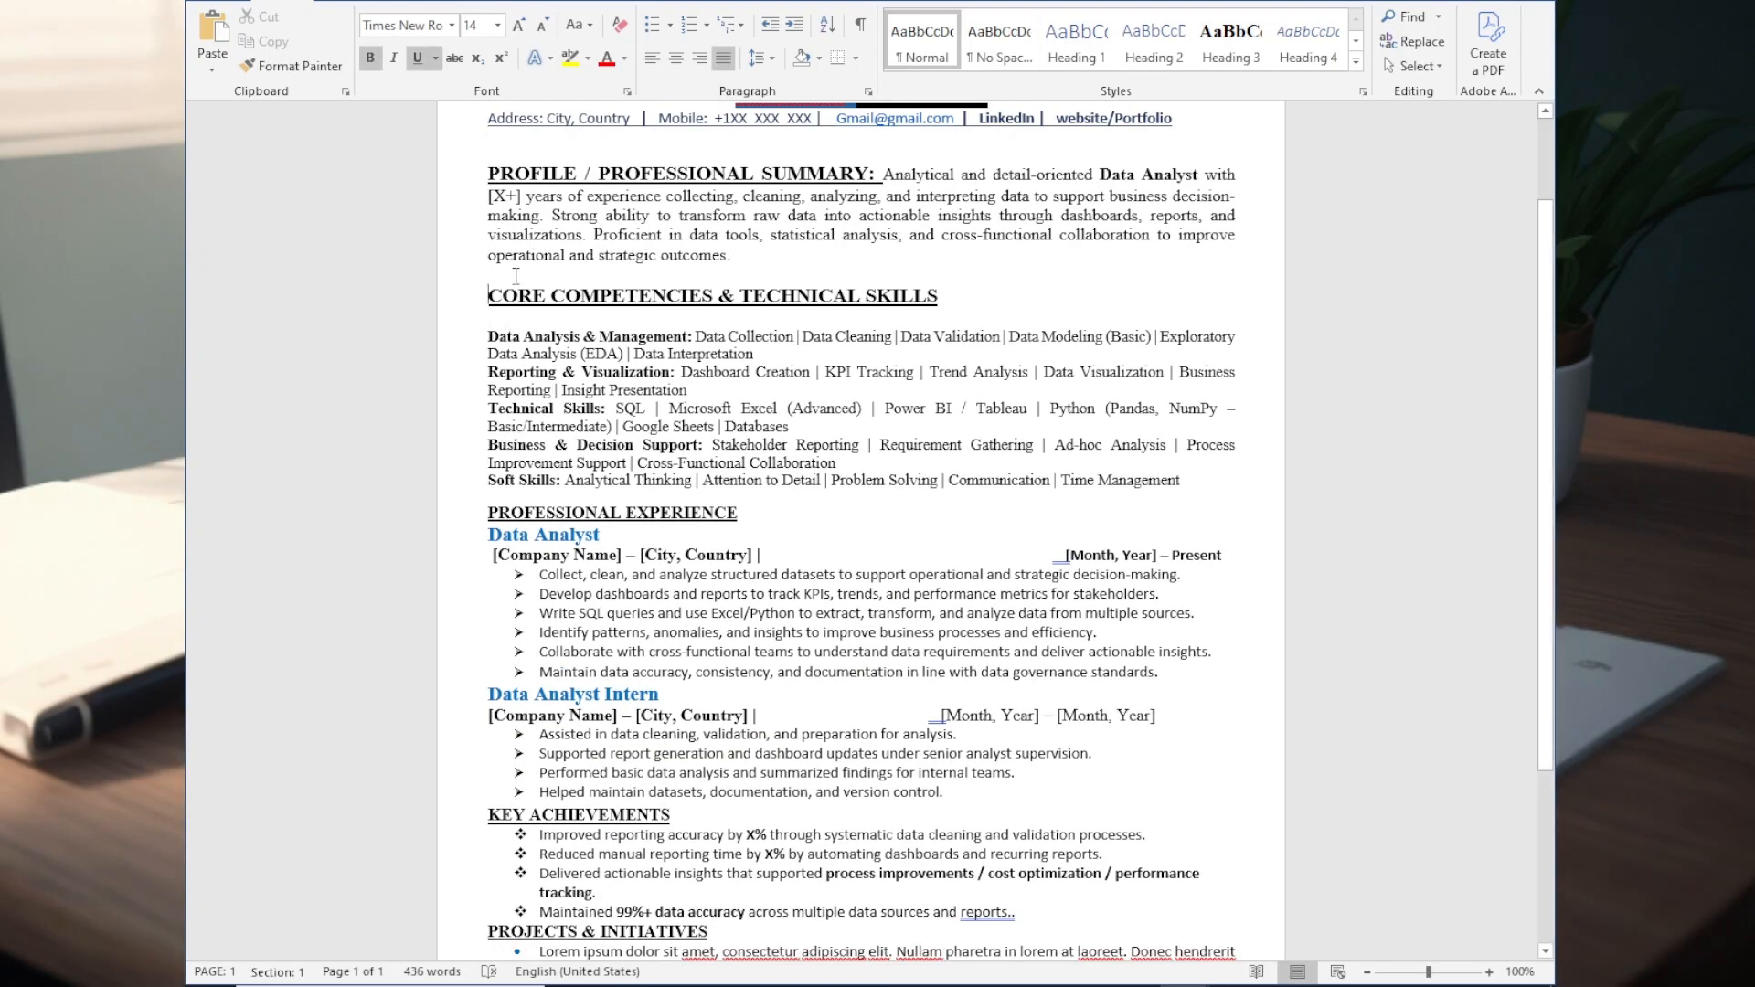
# - Apply the No Spacing style to the professional summary and set its lower lines to Times New Roman at 12 pt
pyautogui.moveTo(738, 262); pyautogui.dragTo(409, 205)
pyautogui.click(999, 39)
pyautogui.click(451, 25)
pyautogui.click(439, 131)
pyautogui.click(519, 25)
pyautogui.click(640, 236)
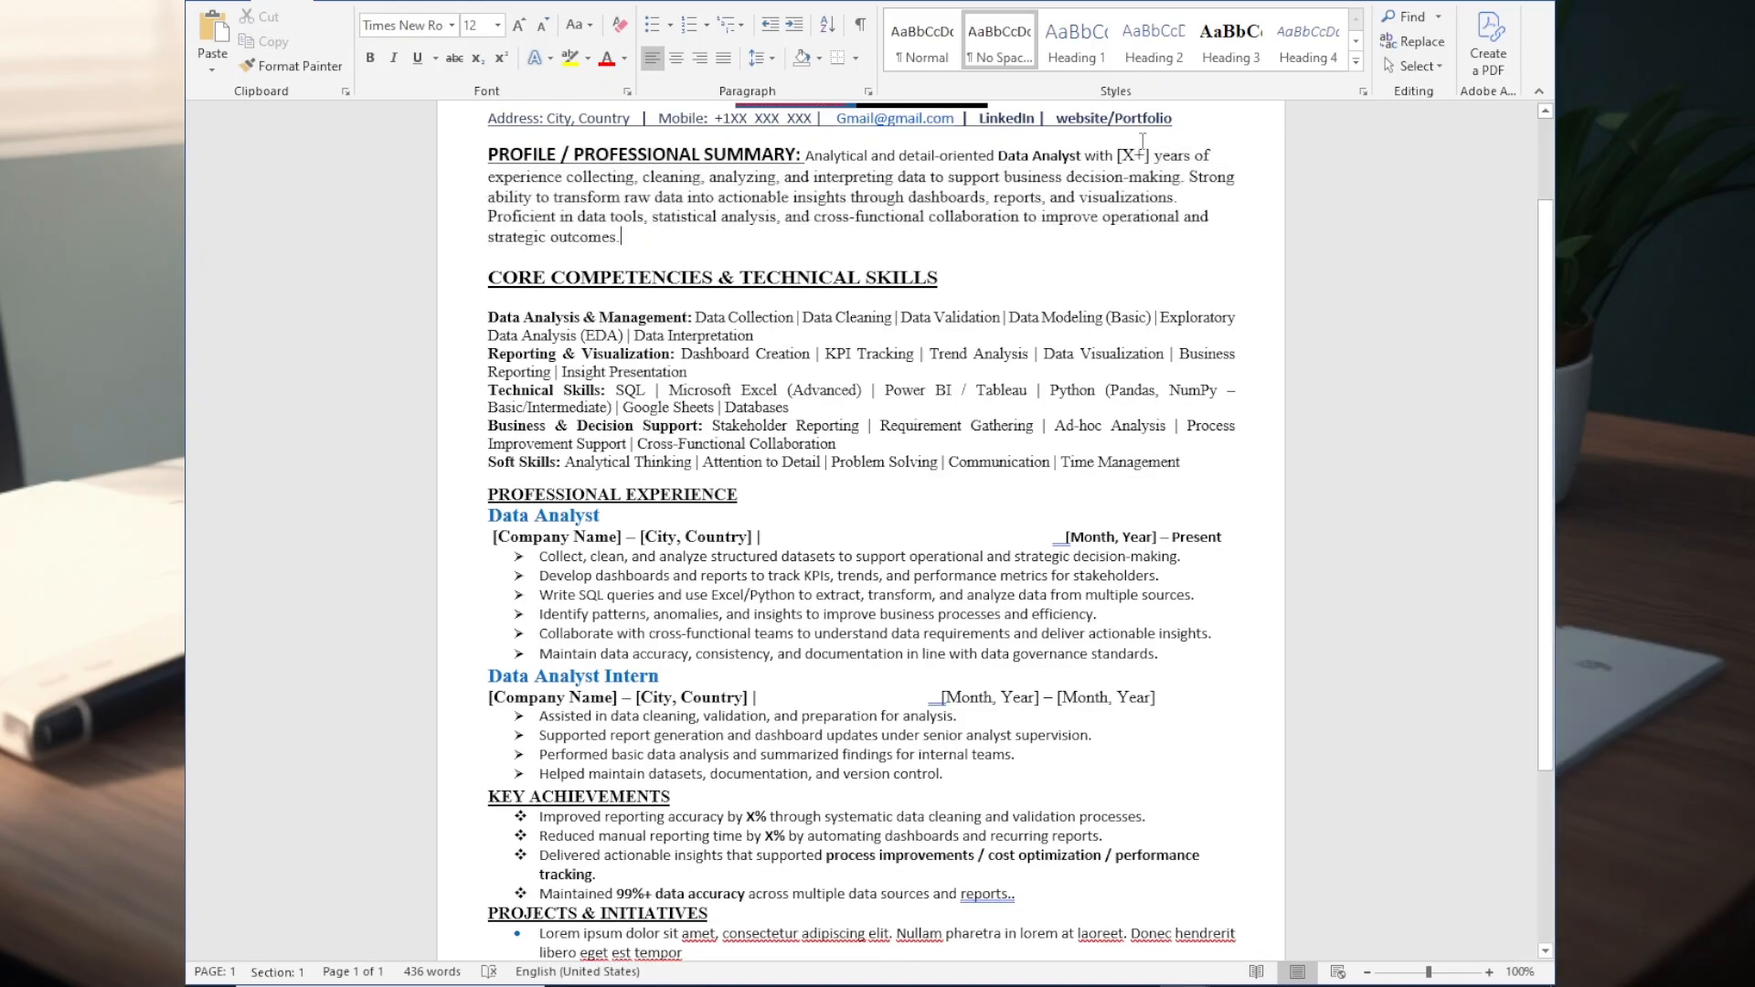
# - Change the font of the entire resume to Times New Roman
pyautogui.scroll(2, 842, 239)
pyautogui.hotkey('ctrl', 'a')
pyautogui.click(451, 25)
pyautogui.click(429, 180)
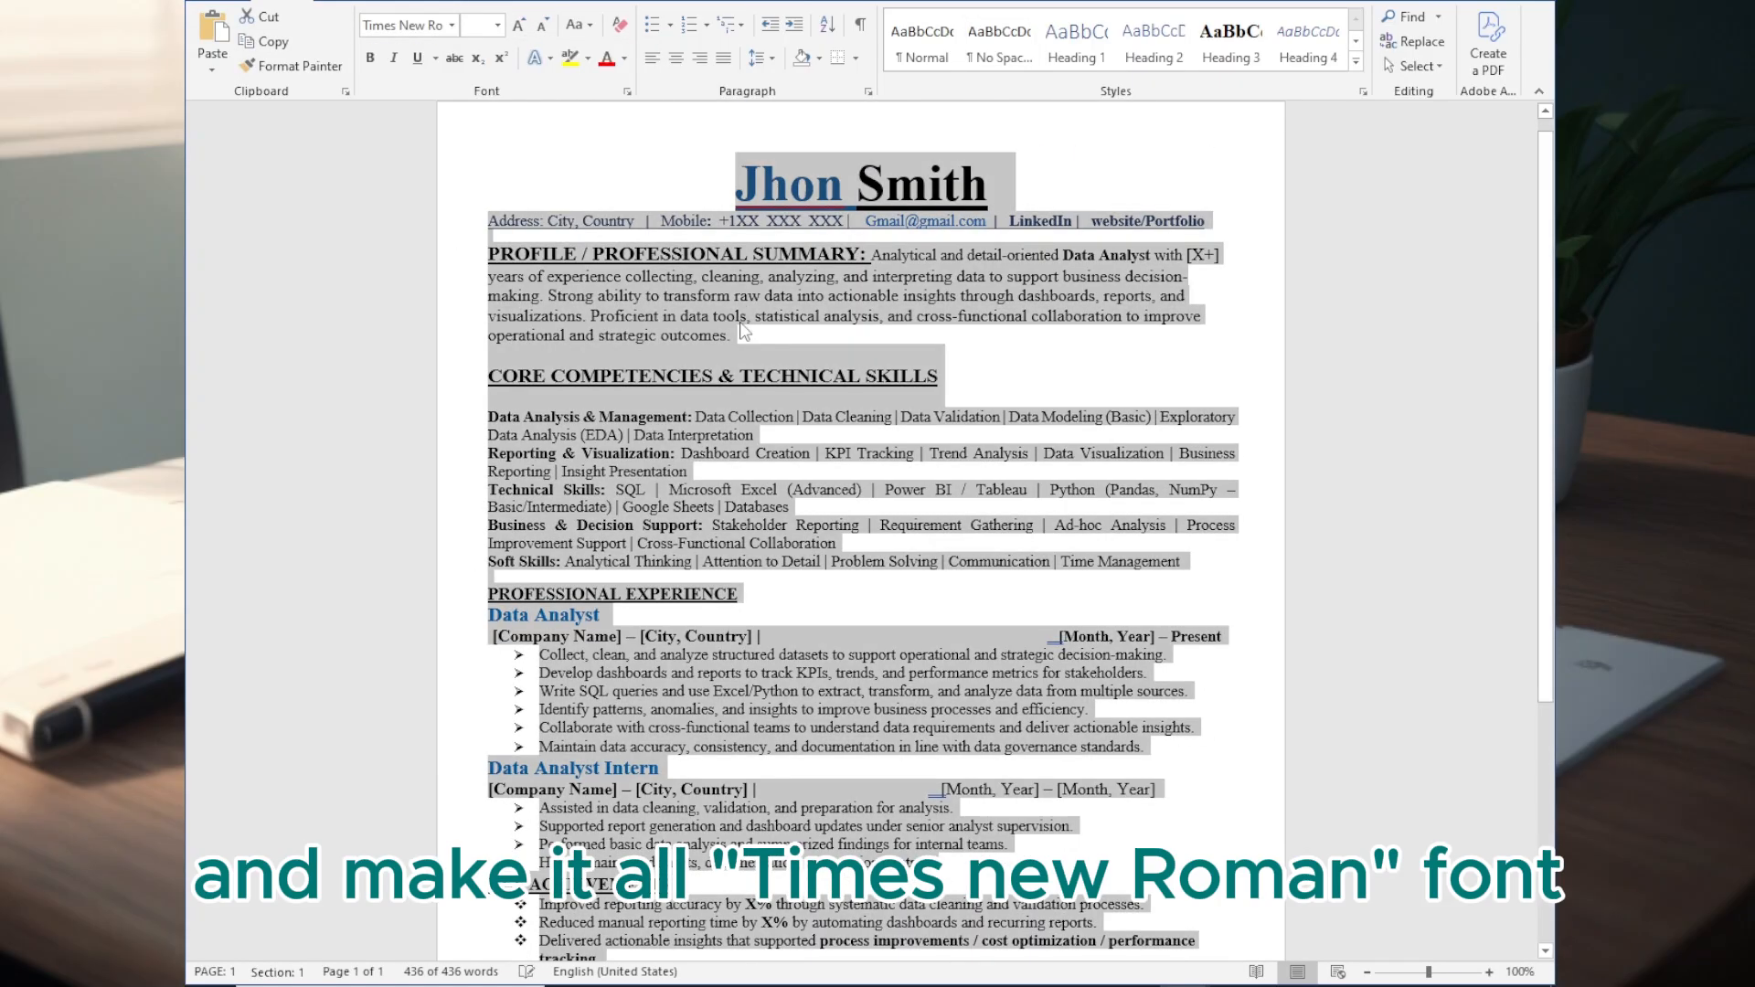
# - Justify the professional summary paragraph
pyautogui.click(876, 343)
pyautogui.moveTo(745, 335); pyautogui.dragTo(871, 256)
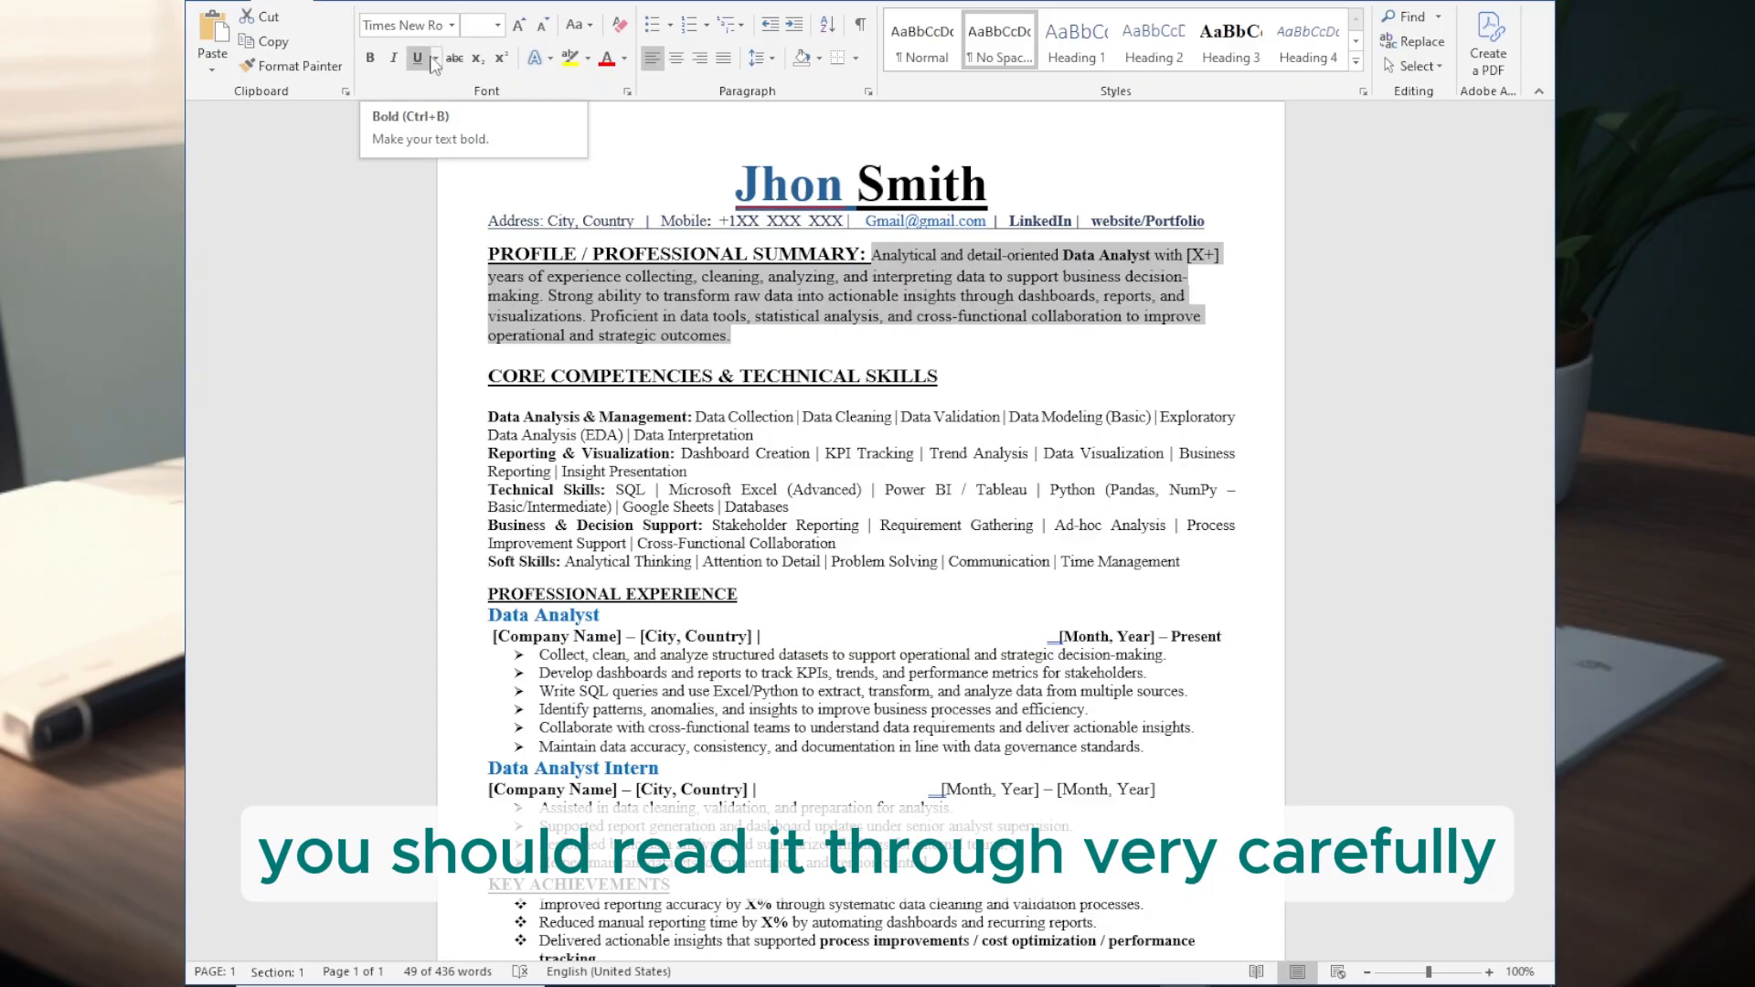
pyautogui.hotkey('ctrl', 'j')
# - Apply the No Spacing style to the whole Core Competencies & Technical Skills section and set its font to Times New Roman
pyautogui.moveTo(498, 358); pyautogui.dragTo(1166, 564)
pyautogui.click(999, 40)
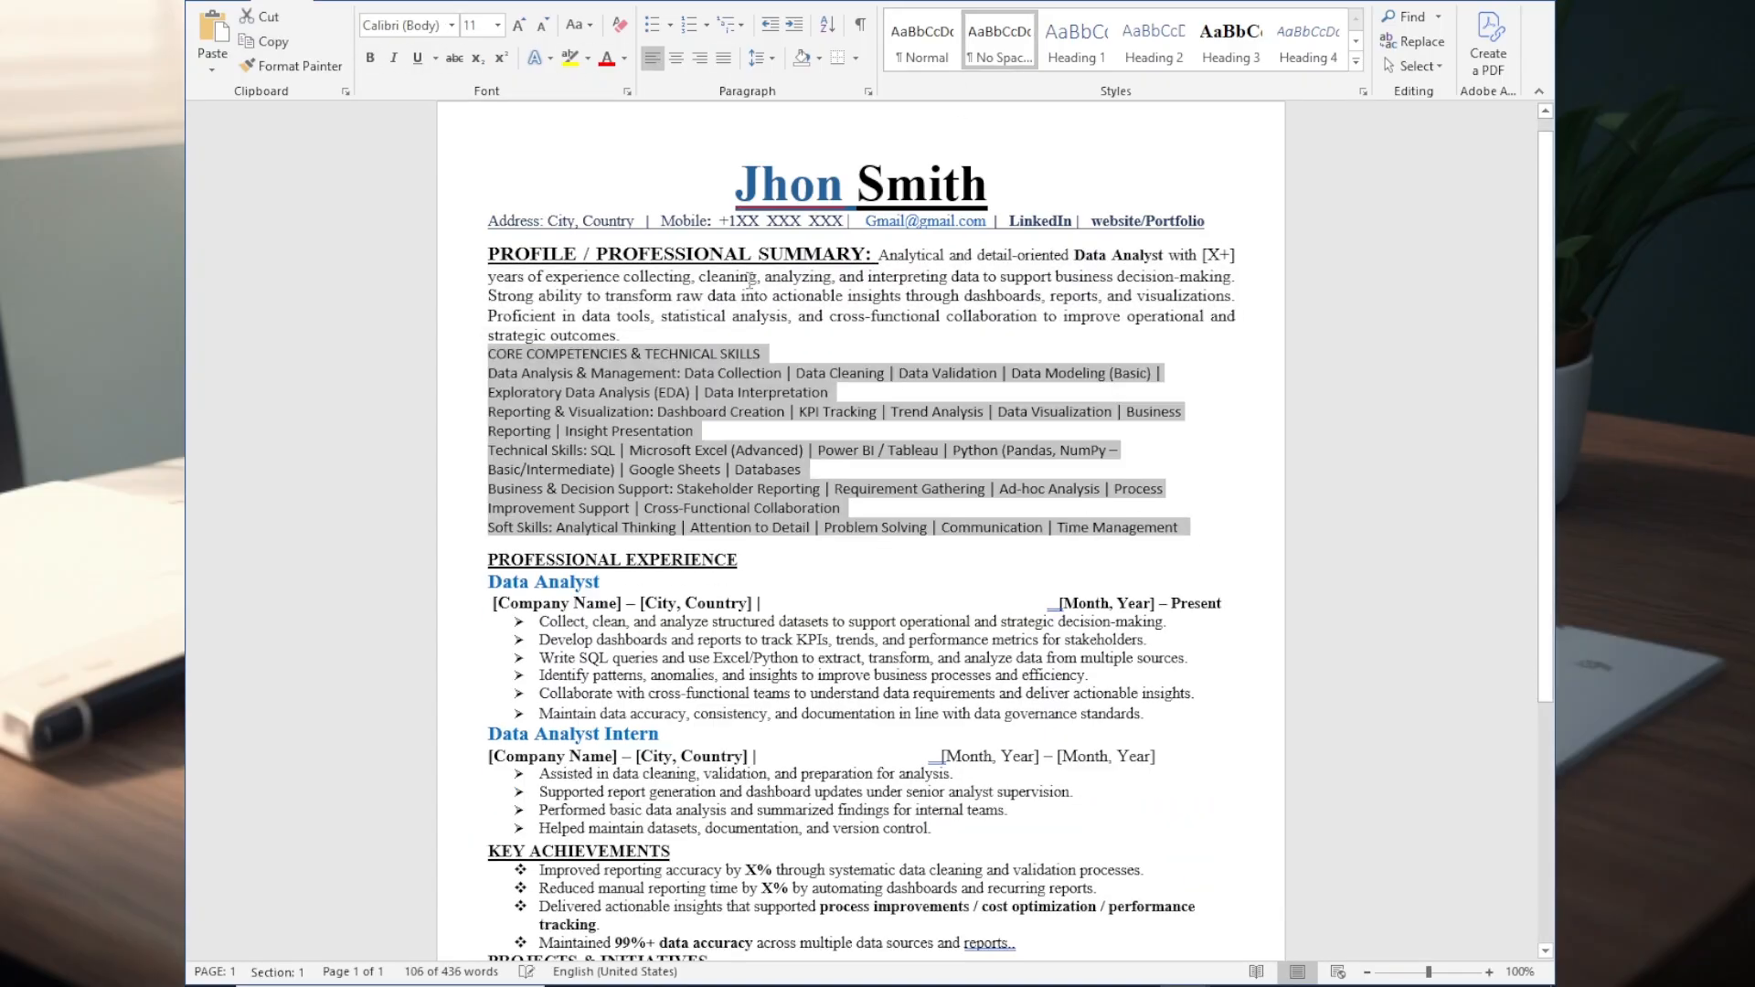
pyautogui.moveTo(489, 355); pyautogui.dragTo(766, 356)
pyautogui.moveTo(1185, 529); pyautogui.dragTo(821, 354)
pyautogui.click(452, 25)
pyautogui.click(416, 129)
# - Format the Core Competencies & Technical Skills heading as 14 pt, bold and underlined
pyautogui.click(498, 26)
pyautogui.click(474, 171)
pyautogui.hotkey('ctrl', 'b')
pyautogui.click(543, 25)
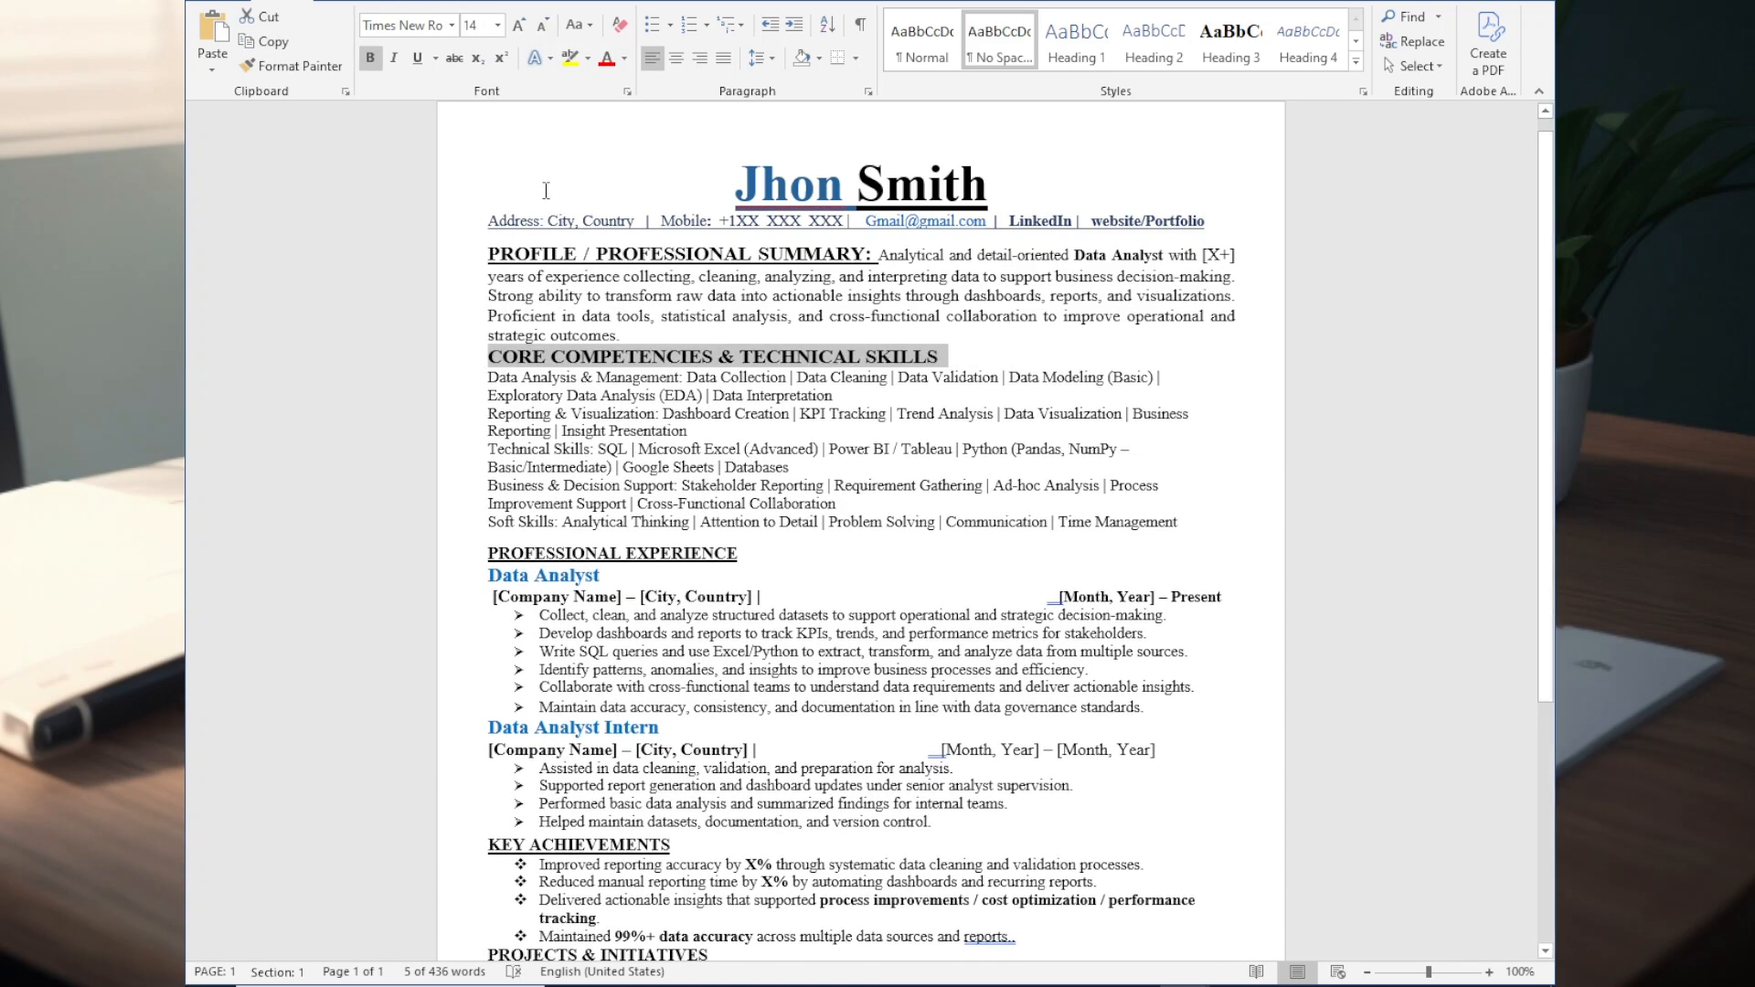
pyautogui.hotkey('ctrl', 'u')
# - Bold the labels Data Analysis & Management, Reporting & Visualization and Technical Skills in the skills list
pyautogui.moveTo(489, 379); pyautogui.dragTo(681, 378)
pyautogui.moveTo(1188, 523); pyautogui.dragTo(489, 415)
pyautogui.click(518, 26)
pyautogui.click(543, 26)
pyautogui.click(518, 25)
pyautogui.hotkey('ctrl', 'b')
pyautogui.hotkey('ctrl', 'b')
pyautogui.moveTo(600, 452); pyautogui.dragTo(489, 452)
pyautogui.hotkey('ctrl', 'b')
pyautogui.click(556, 454)
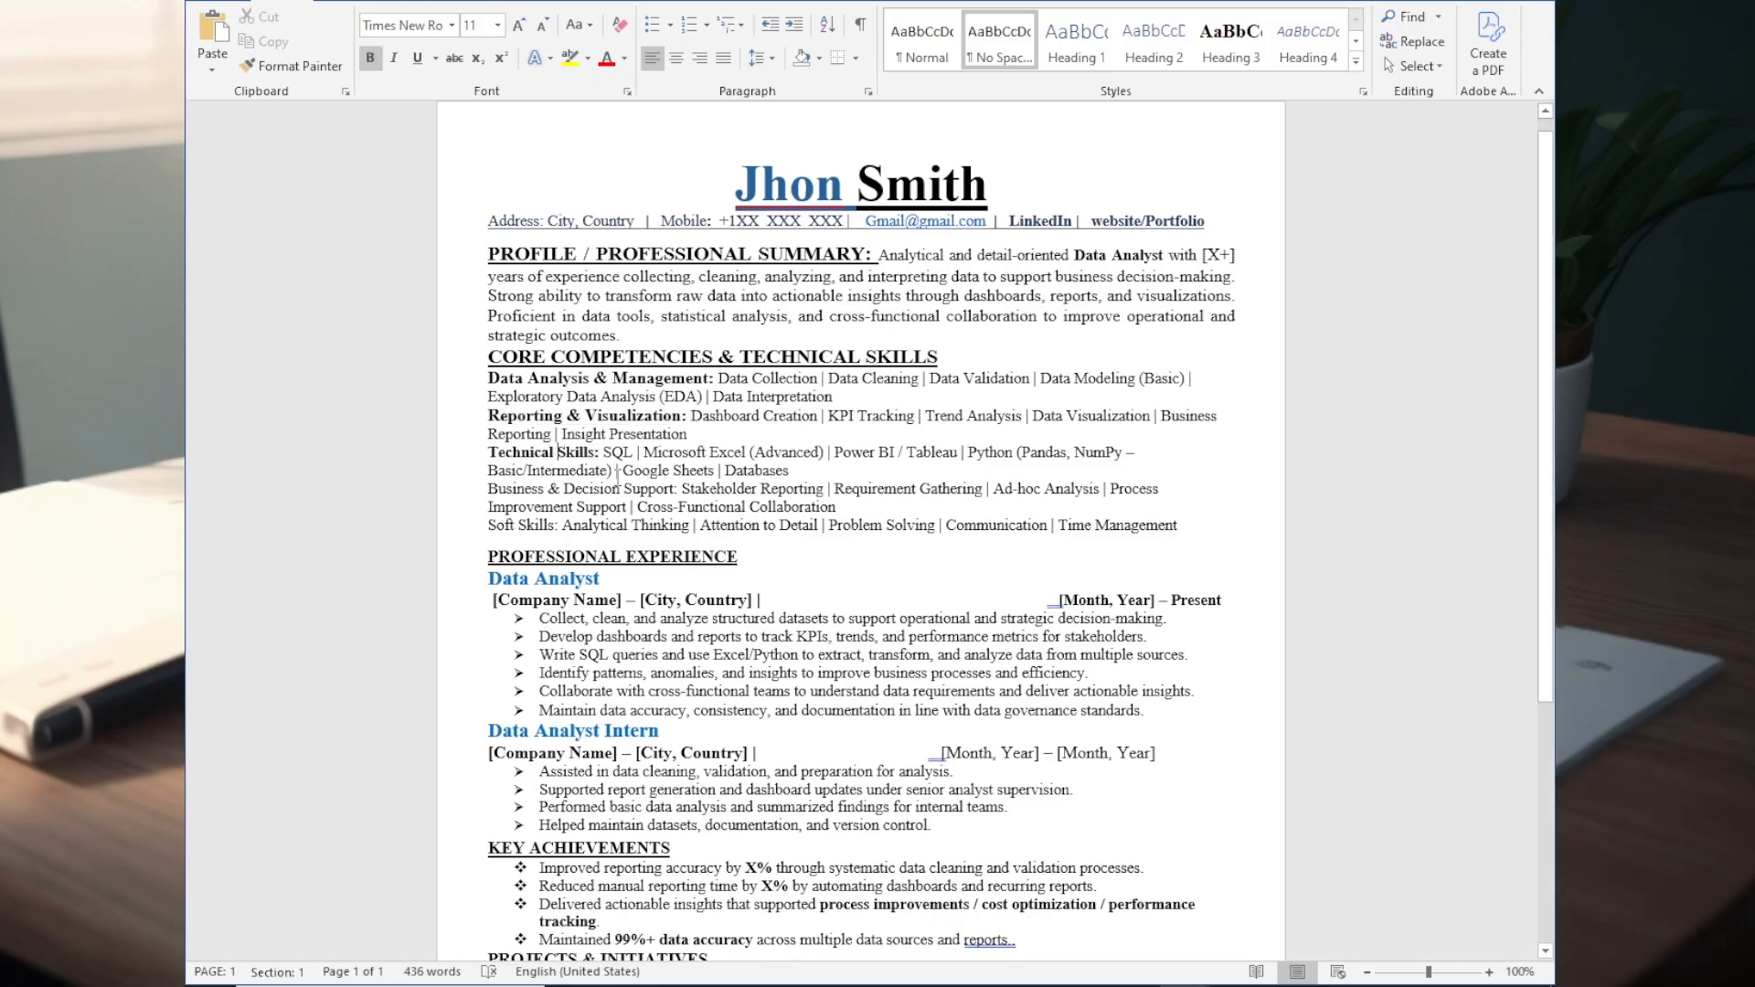